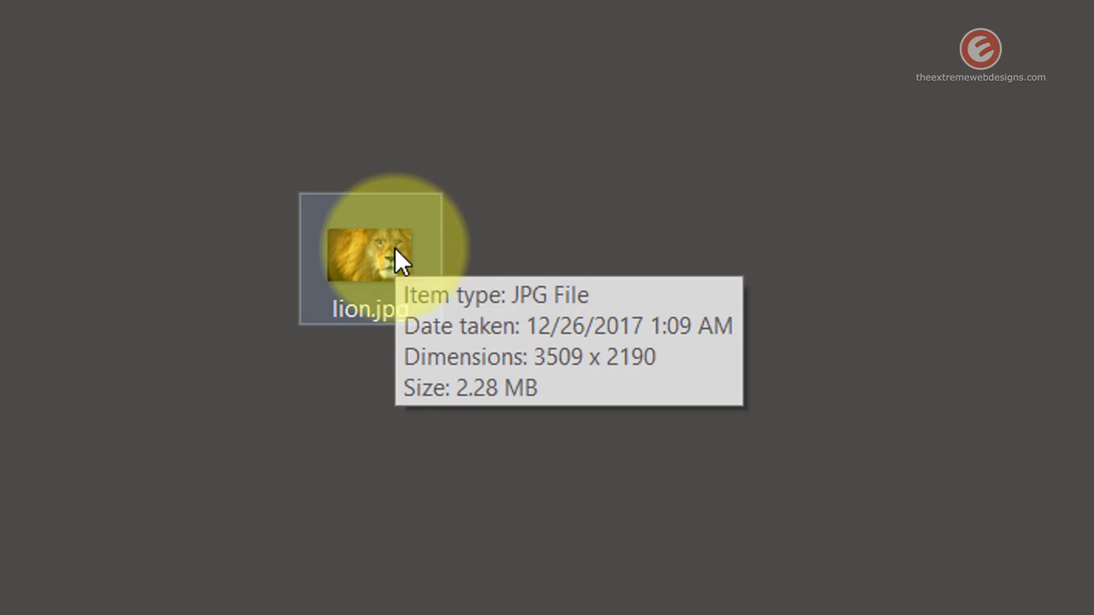
Check lion.jpg's Details properties, noting its 2.28 MB file size, and close the dialog.
right_click(406, 248)
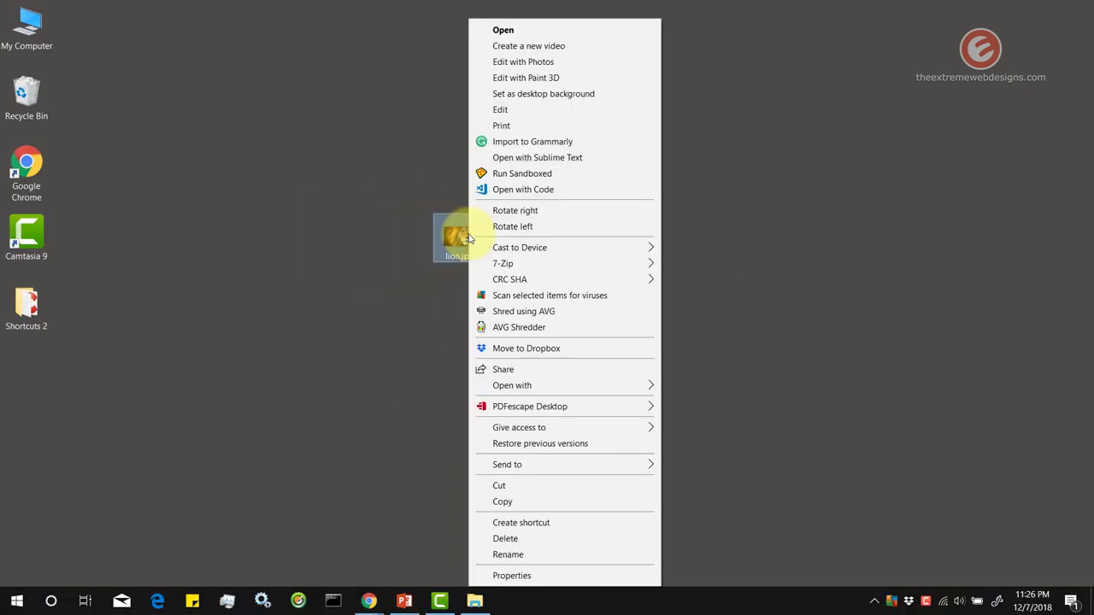
click(511, 575)
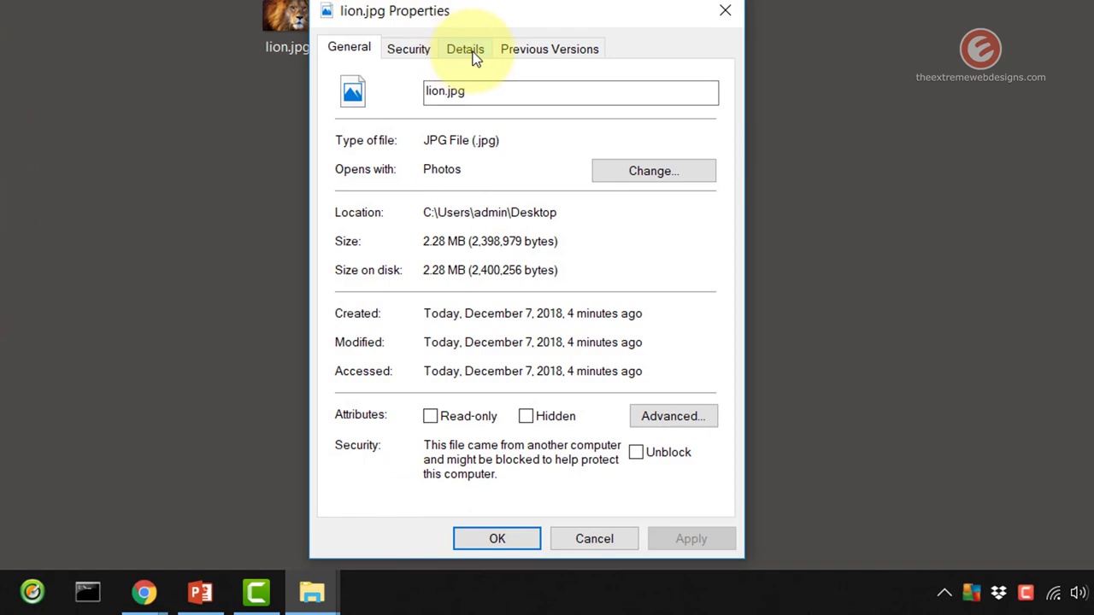
click(465, 50)
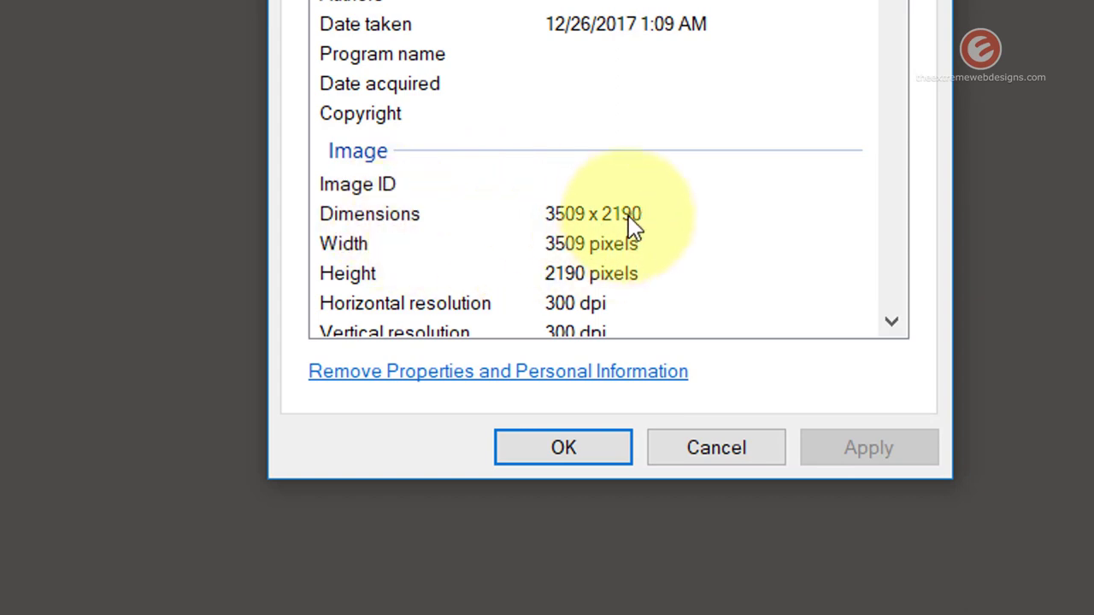
drag(885, 0, 890, 69)
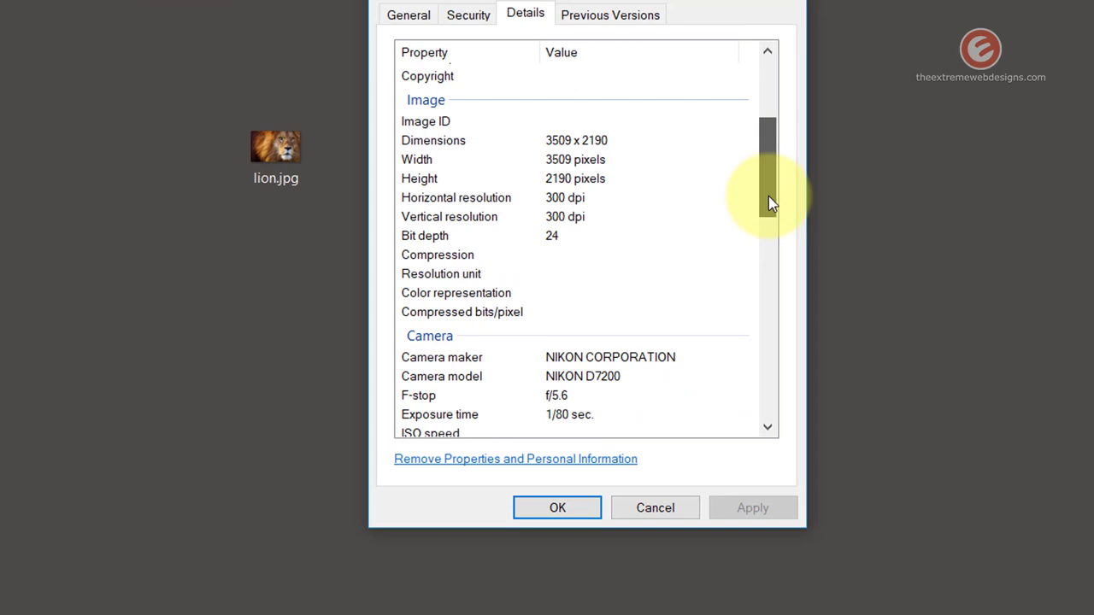
drag(771, 257, 781, 385)
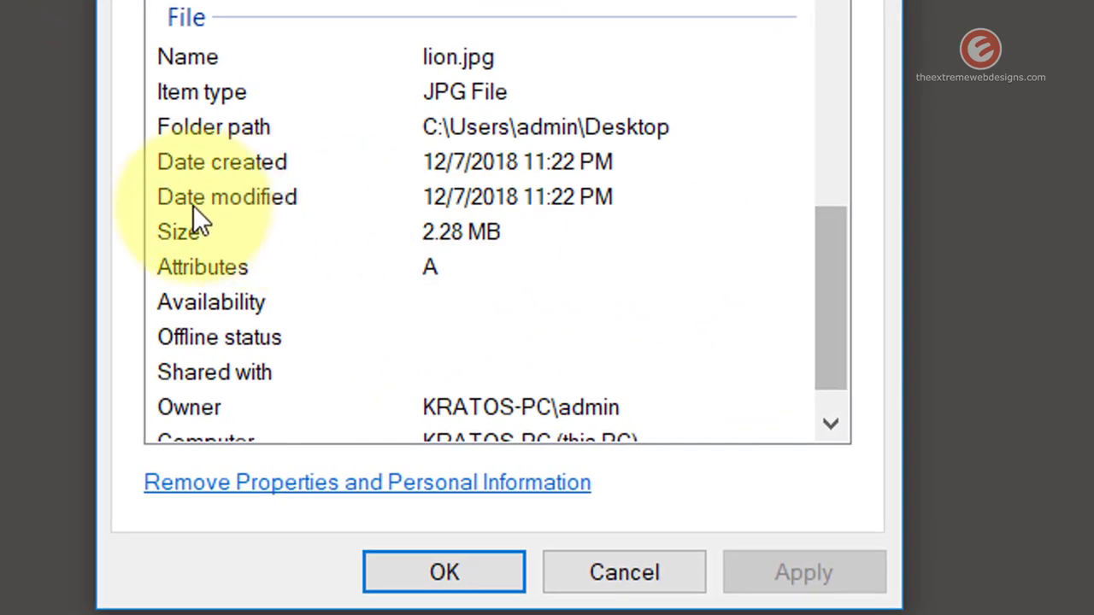
click(406, 315)
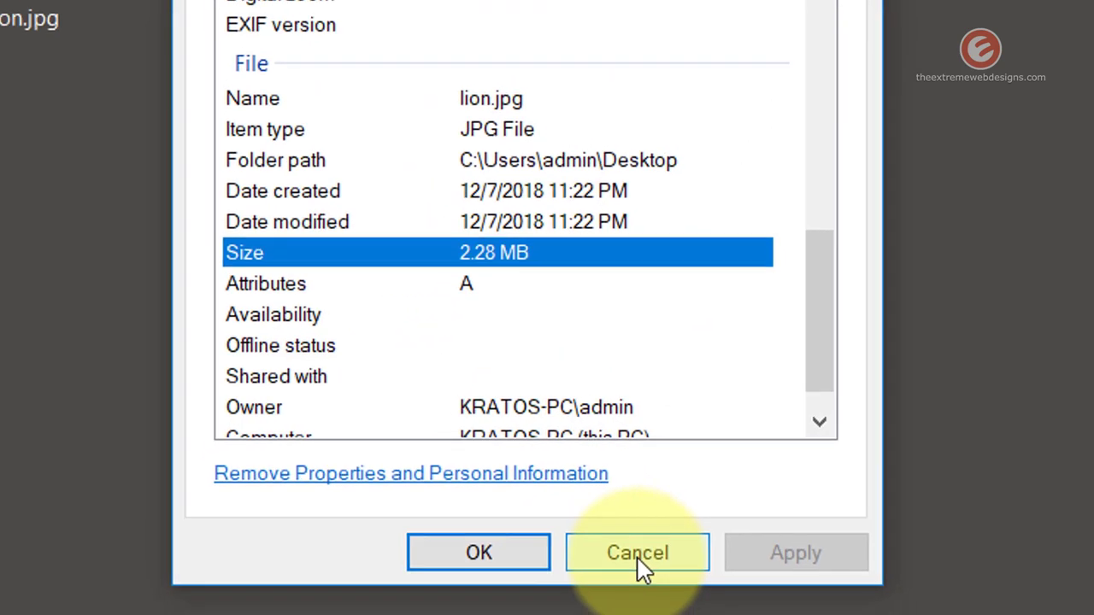
click(624, 574)
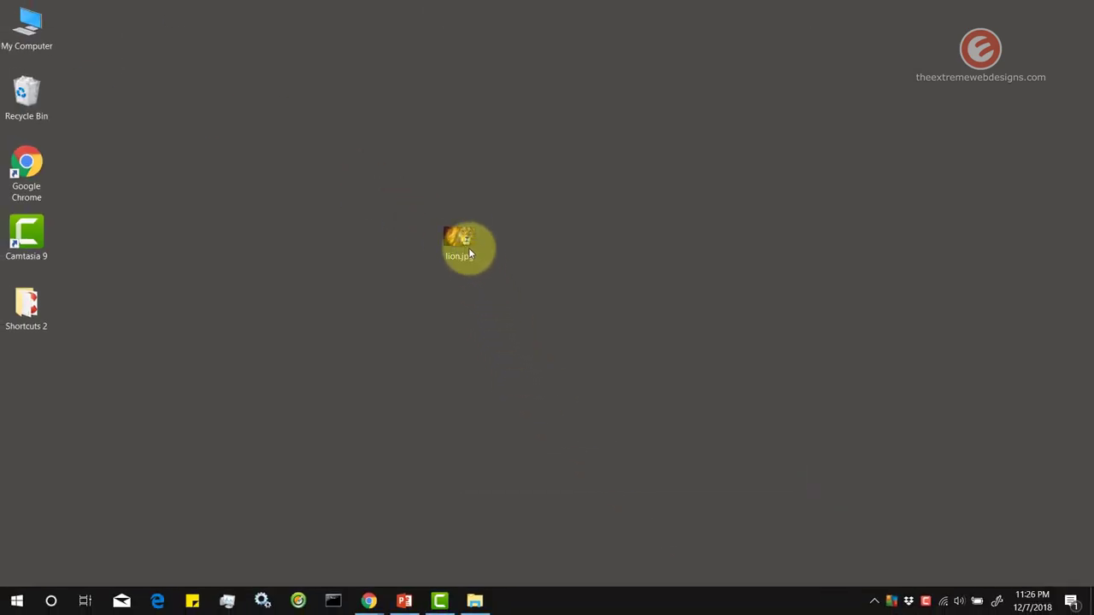
Duplicate lion.jpg as lion - Copy.jpg beside the original and pick Open with > Paint.
click(462, 244)
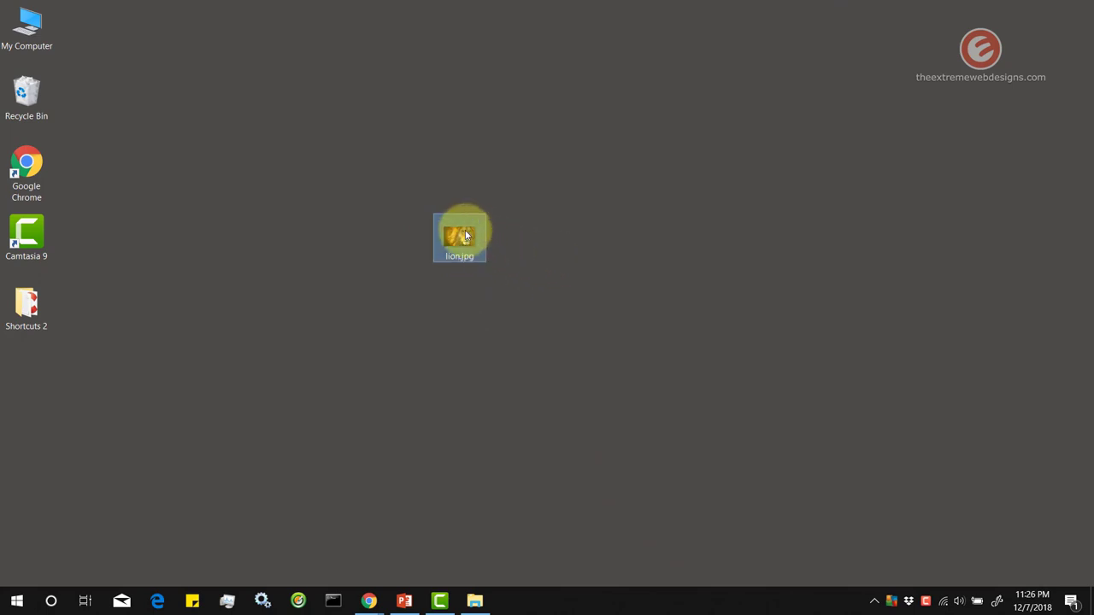
mouse_move(475, 243)
key(ctrl+c)
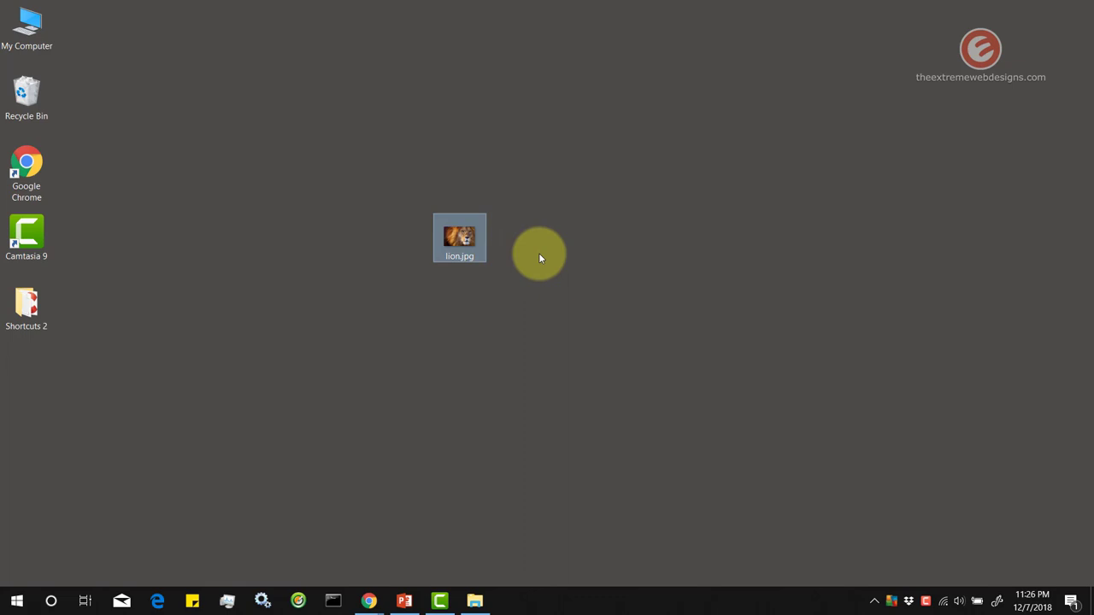
key(ctrl+v)
drag(38, 386, 503, 252)
mouse_move(521, 251)
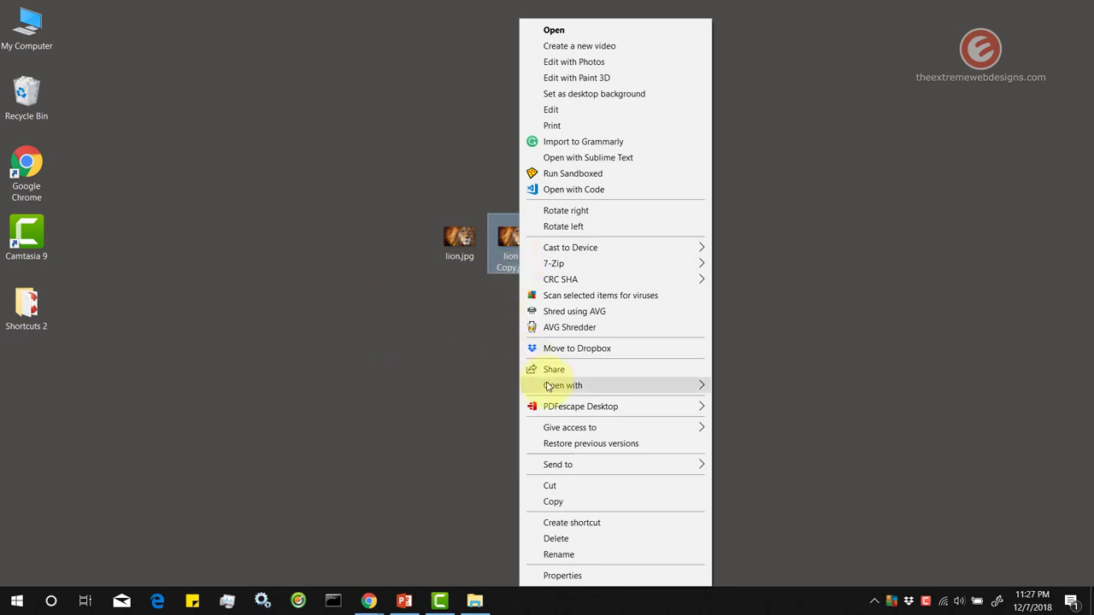
mouse_move(548, 389)
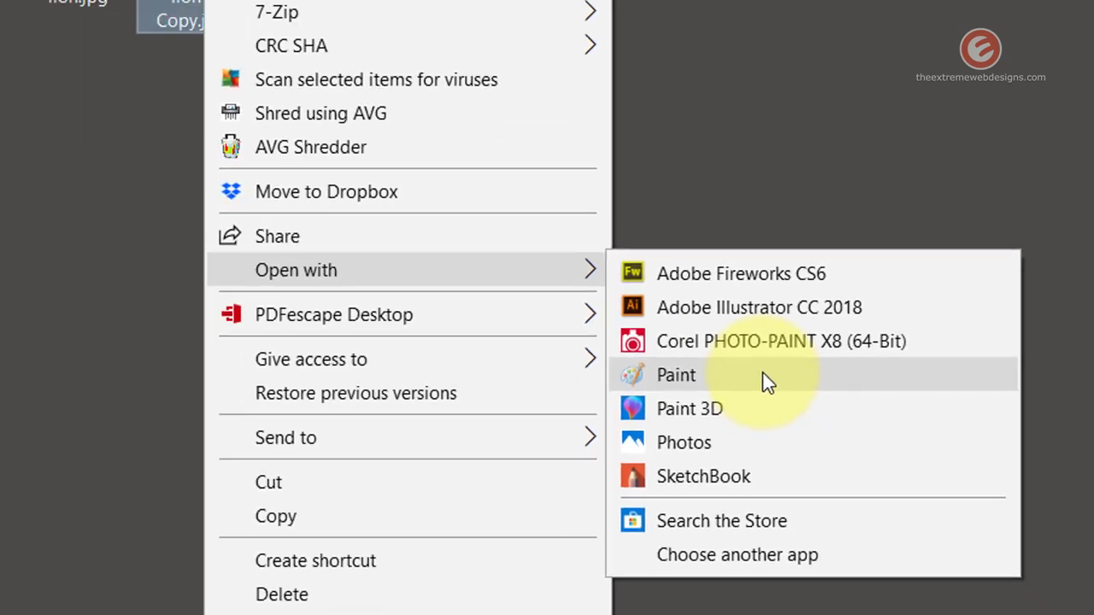
click(754, 346)
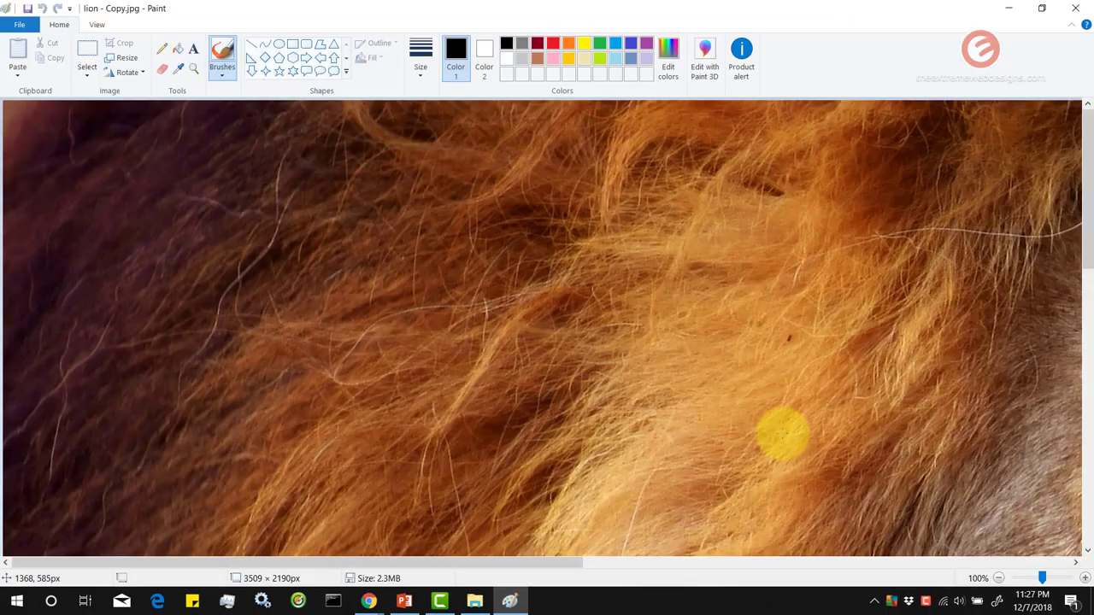
scroll(1025, 394, down, 10)
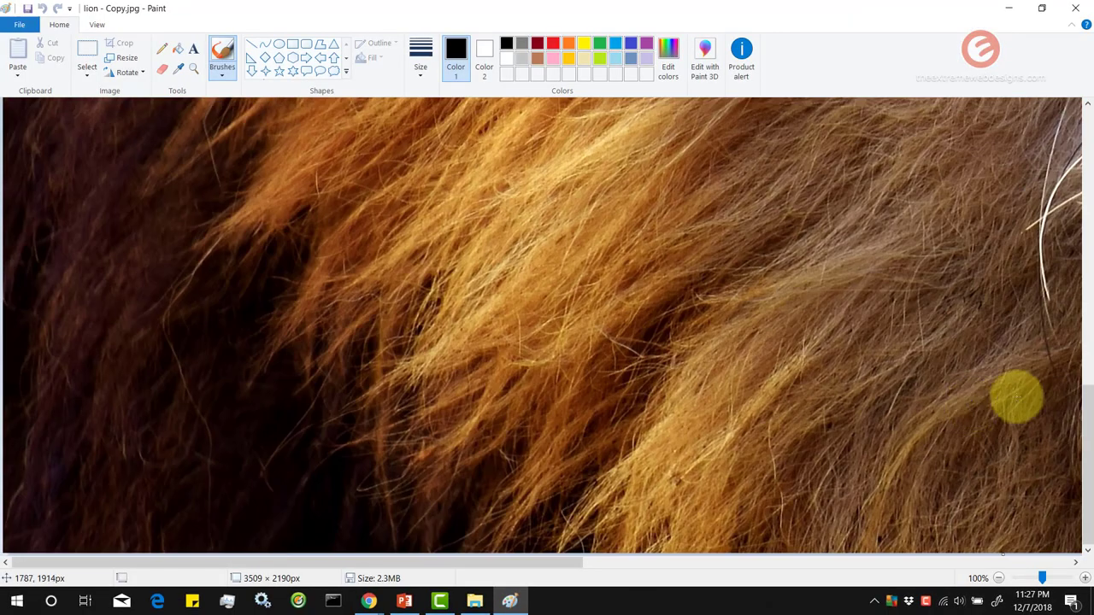
drag(567, 560, 971, 462)
scroll(969, 453, up, 9)
scroll(970, 453, down, 1)
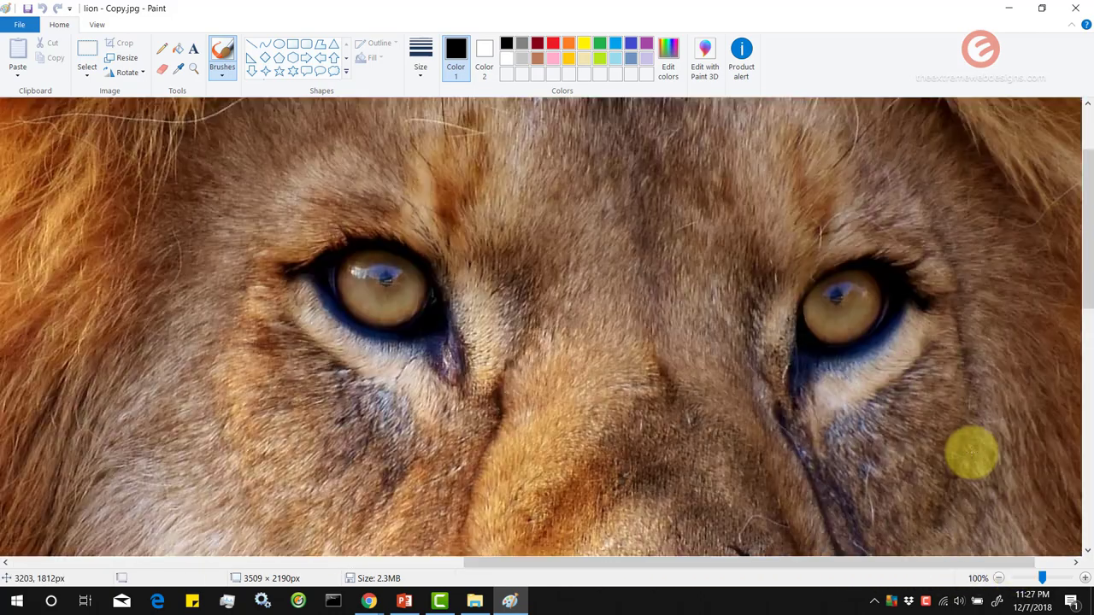
scroll(861, 366, down, 1)
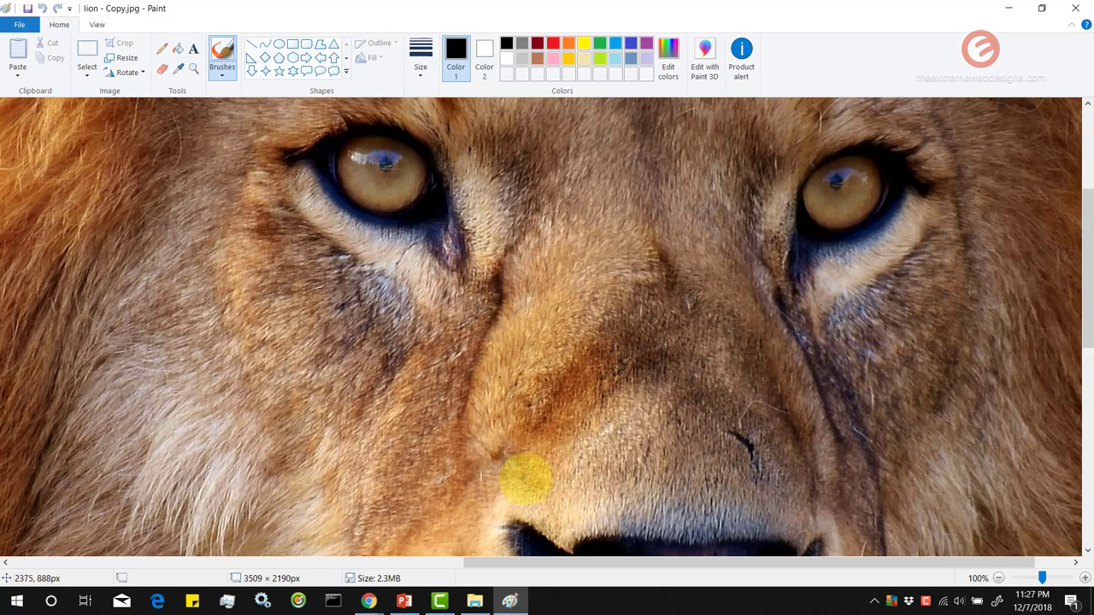
drag(608, 563, 63, 513)
scroll(512, 402, up, 5)
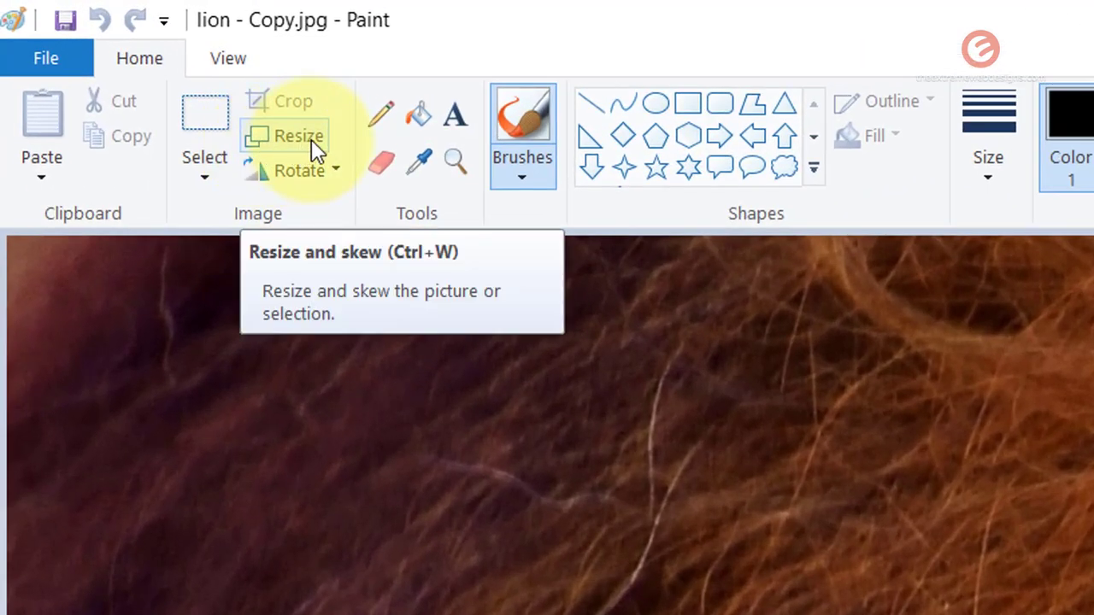
Resize the lion copy to 50 percent with aspect ratio kept, giving 1755 × 1095 pixels.
click(311, 139)
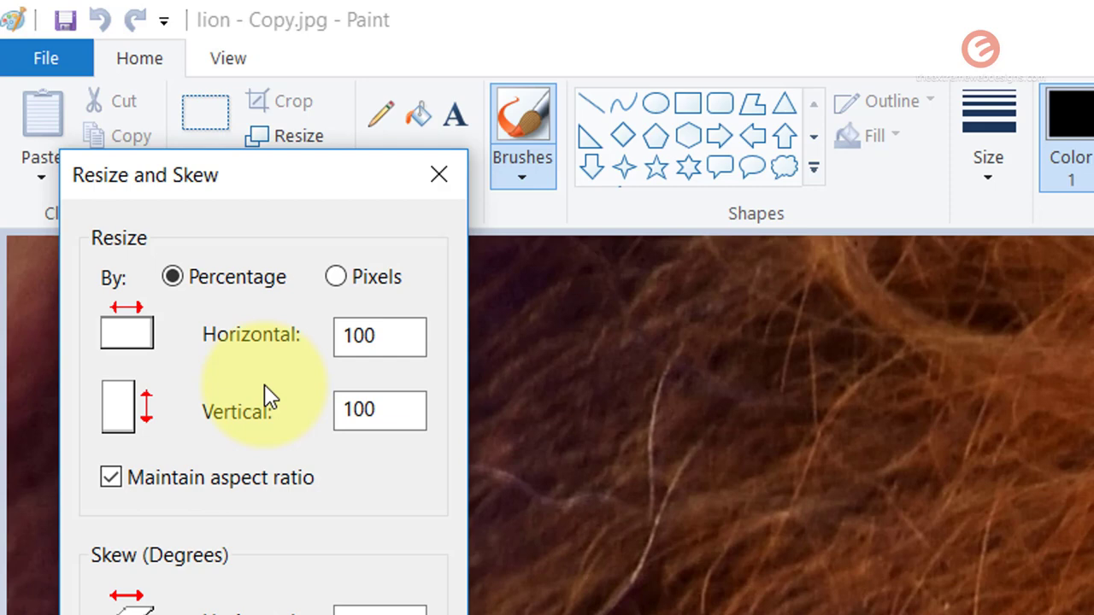
click(369, 276)
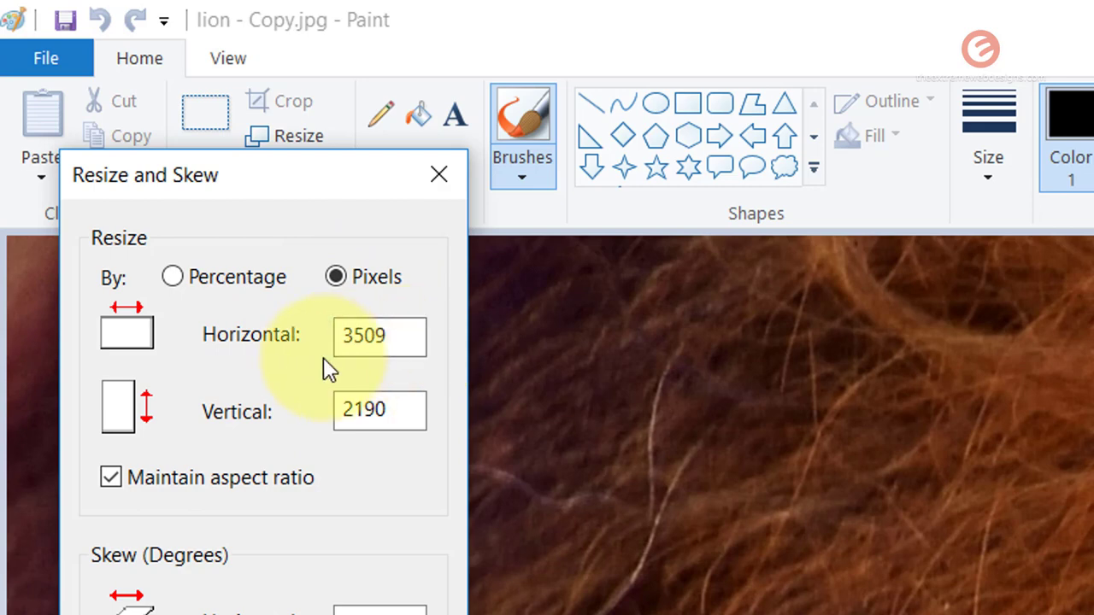
click(229, 286)
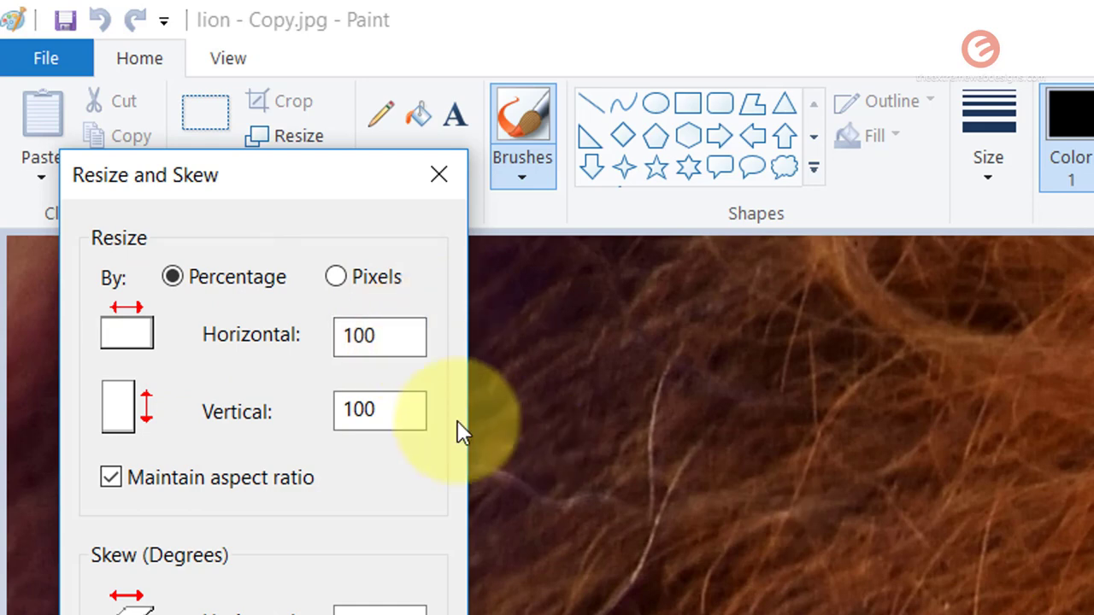
double_click(413, 335)
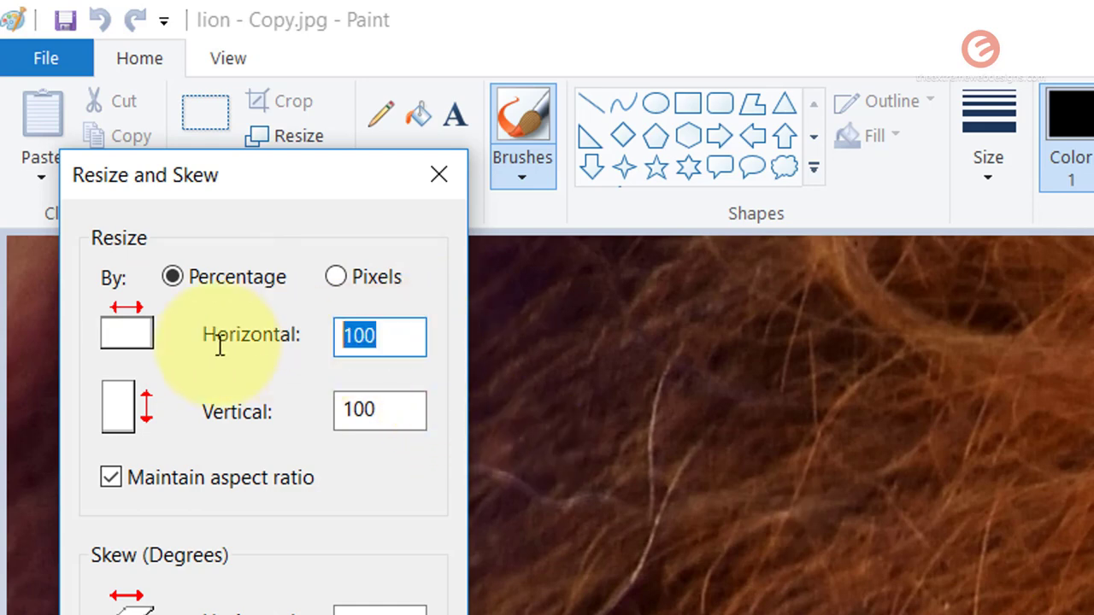
text(50)
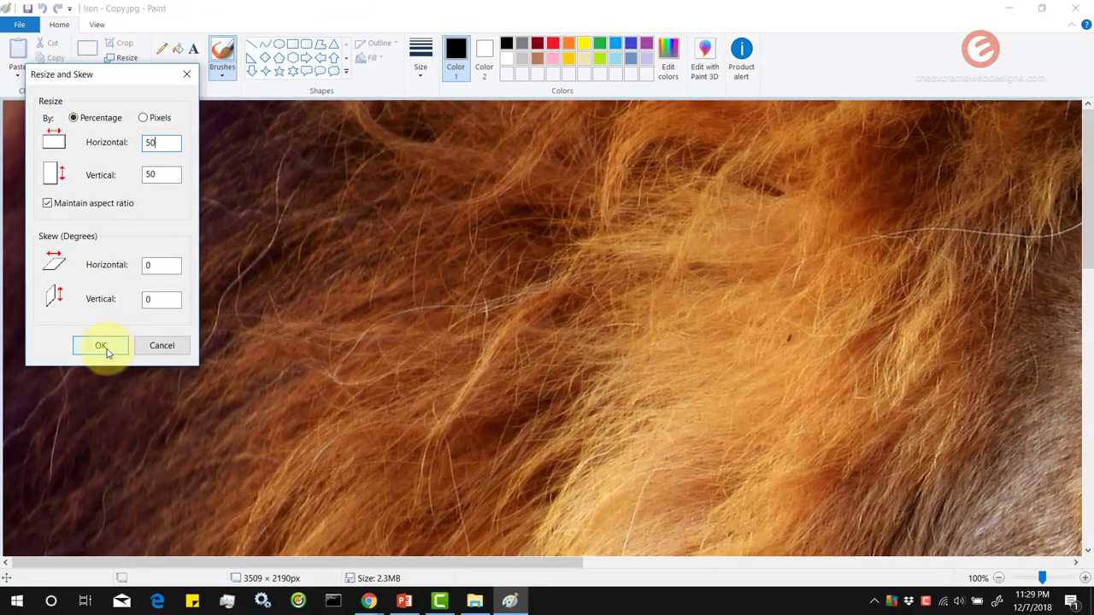
click(101, 346)
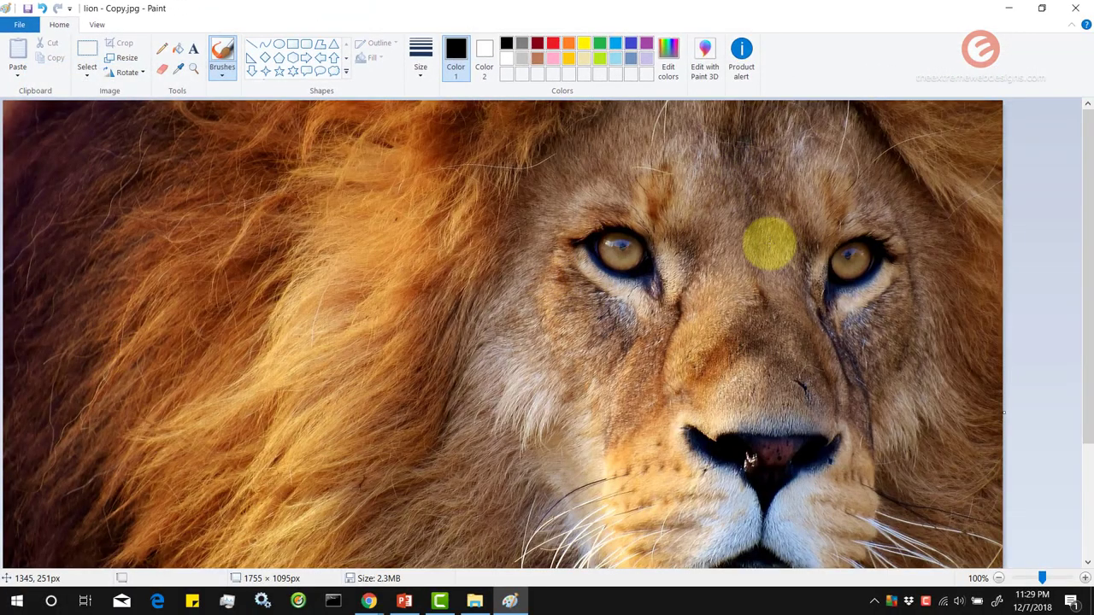
Scroll over the resized lion copy, then minimise Paint to return to the desktop.
scroll(883, 244, down, 4)
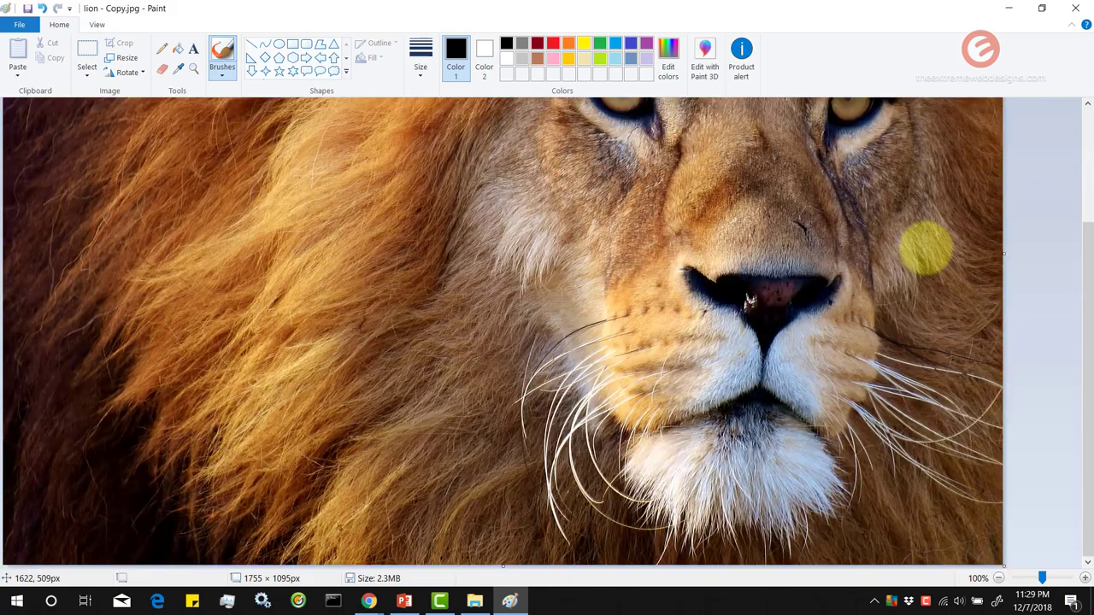
scroll(925, 252, up, 3)
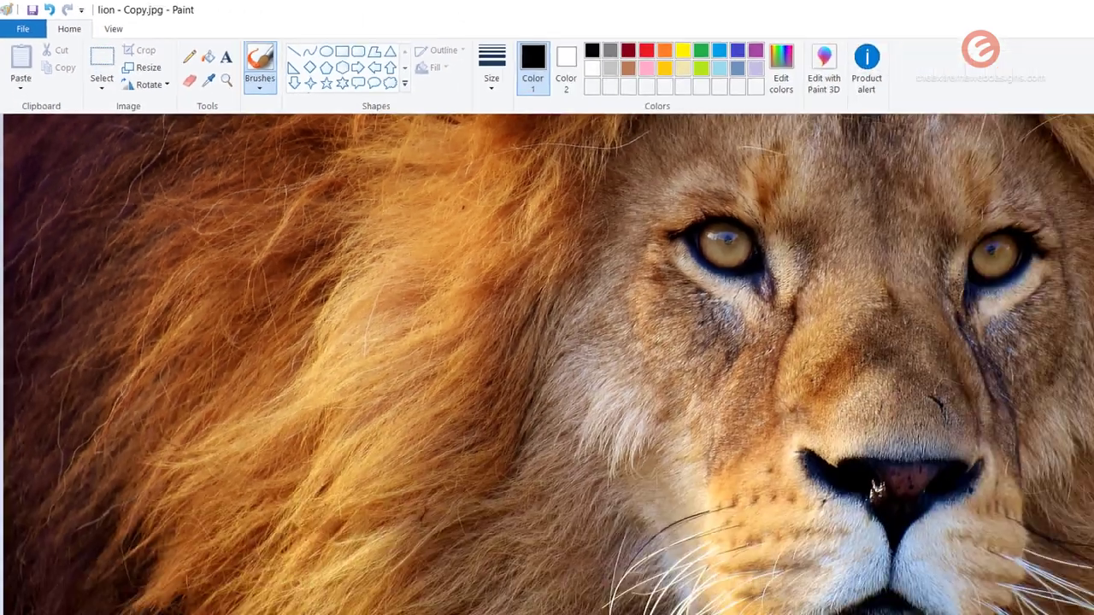
click(1015, 7)
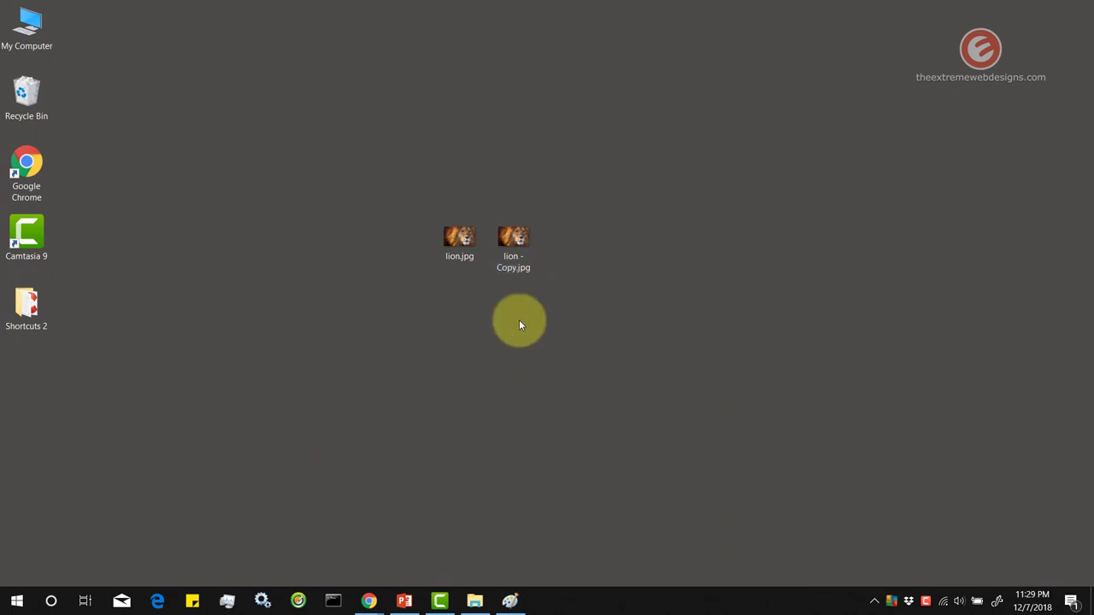
Refresh the desktop so lion - Copy.jpg's tooltip shows 1755 x 1095 and 903 KB.
mouse_move(409, 241)
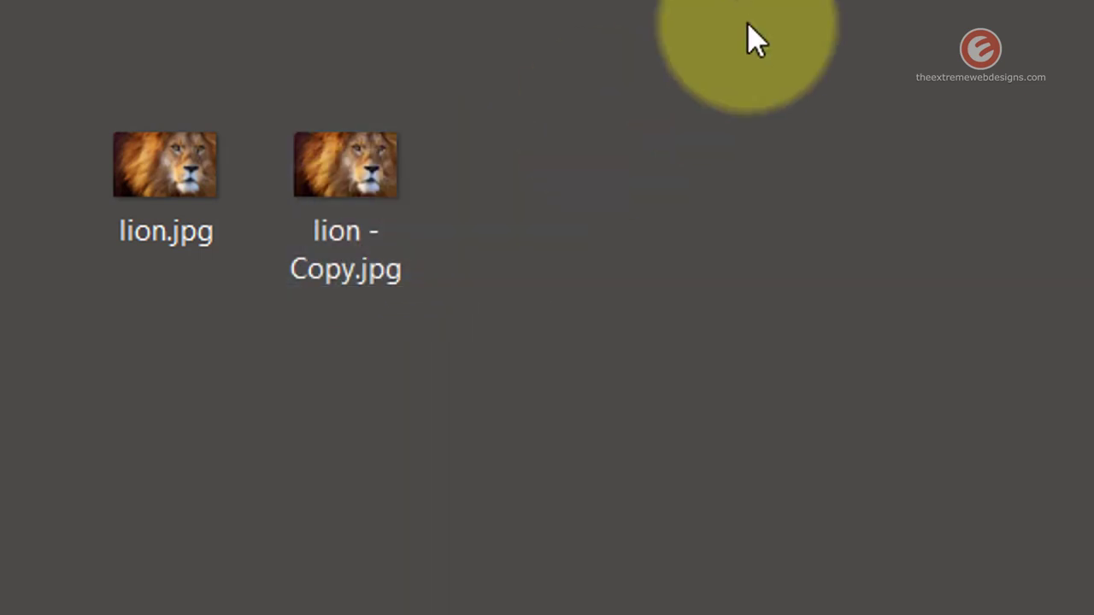
right_click(810, 10)
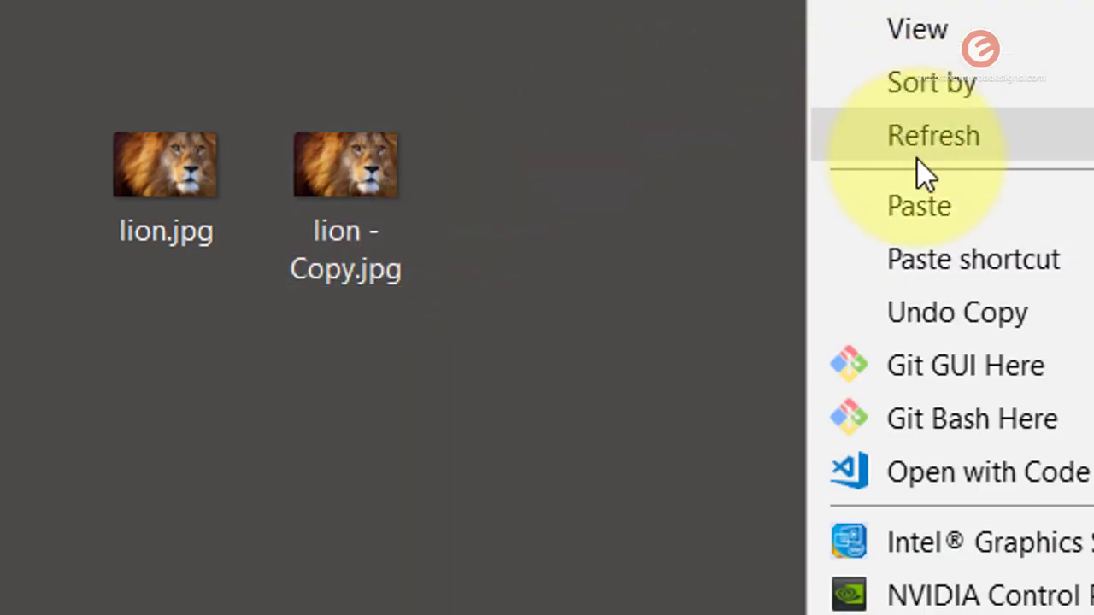
click(917, 160)
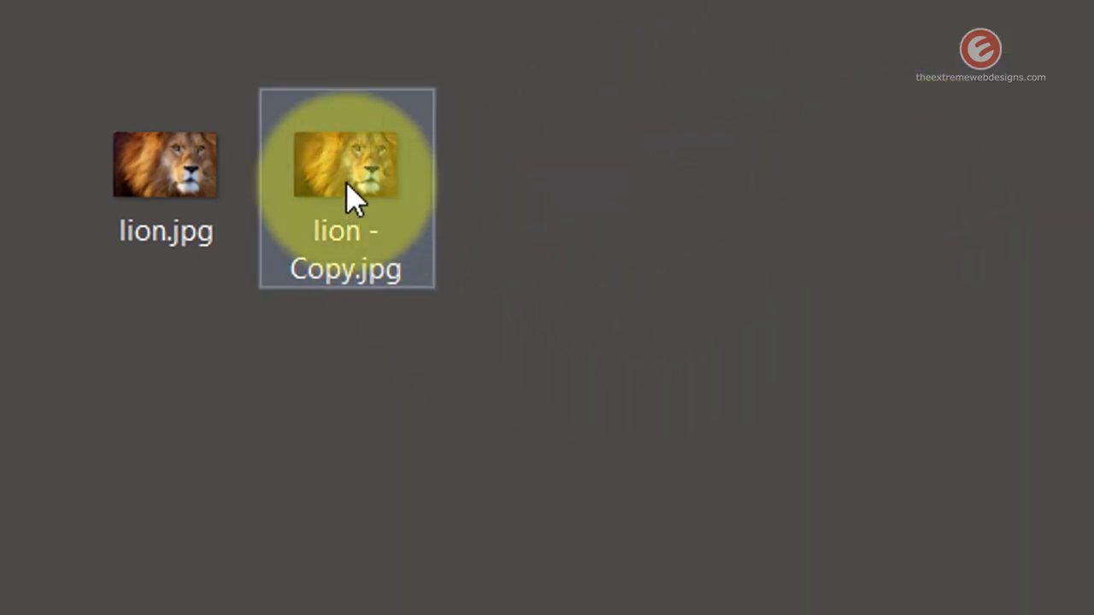
mouse_move(346, 182)
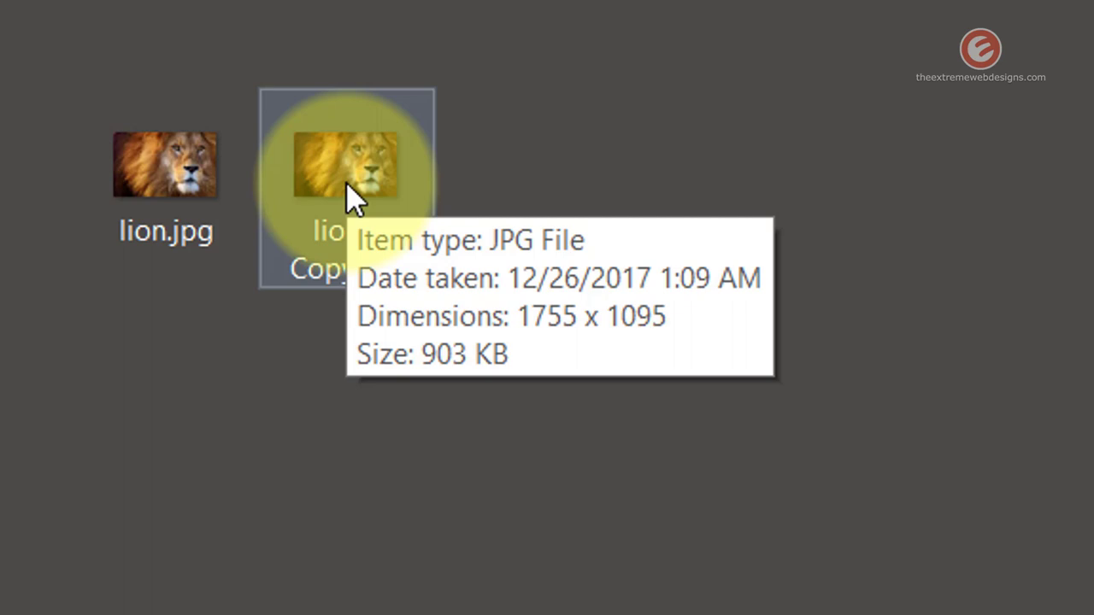
View lion - Copy.jpg's Details properties, confirming 1755 x 1095 pixels and 903 KB.
right_click(347, 186)
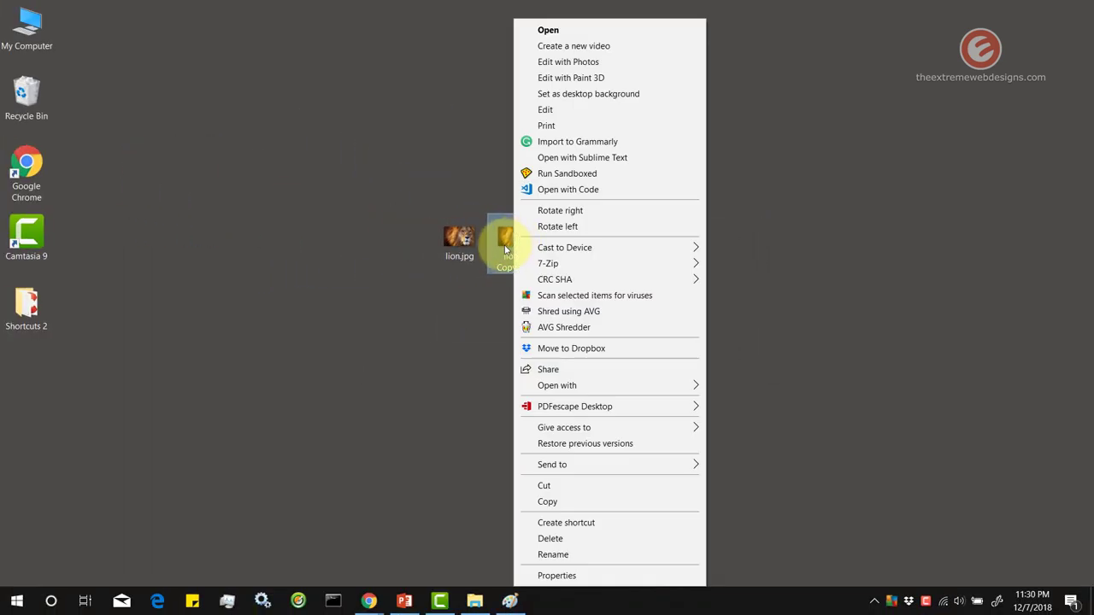
click(556, 575)
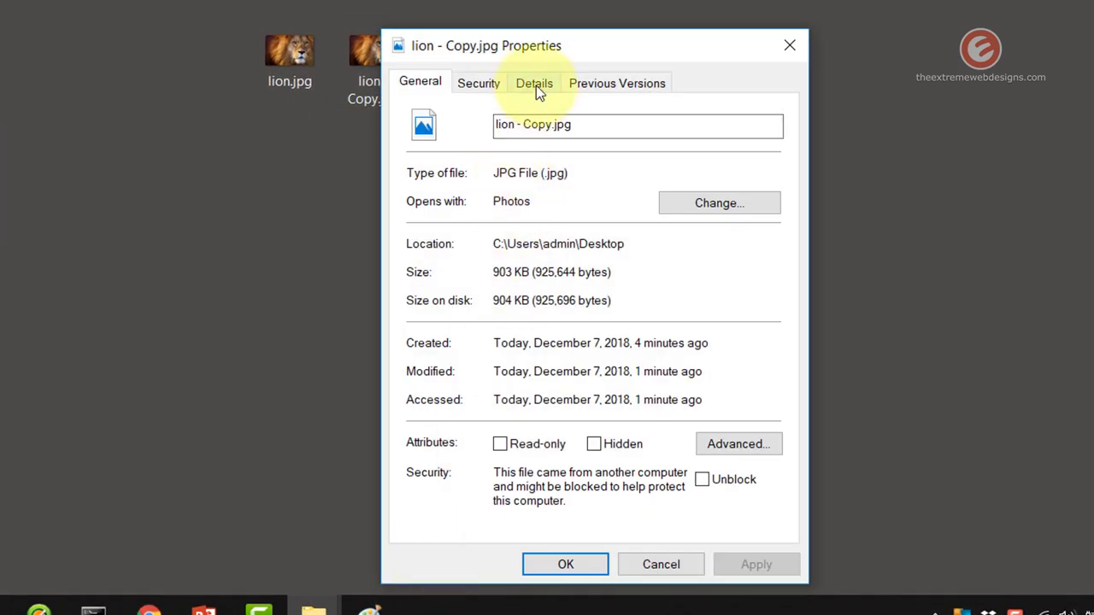
click(536, 85)
drag(781, 186, 775, 240)
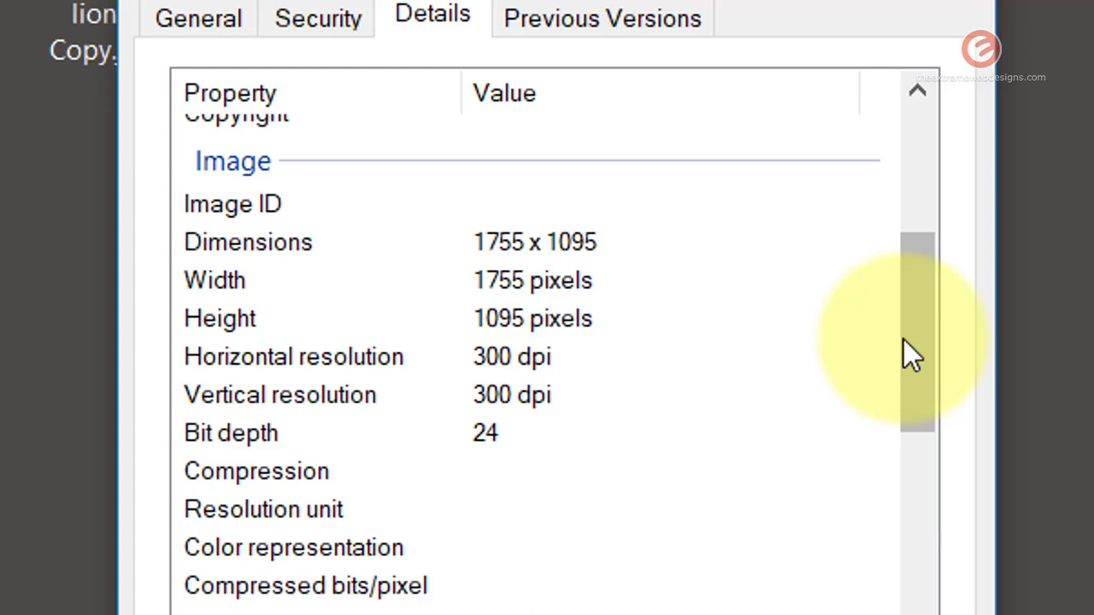
drag(914, 339, 918, 614)
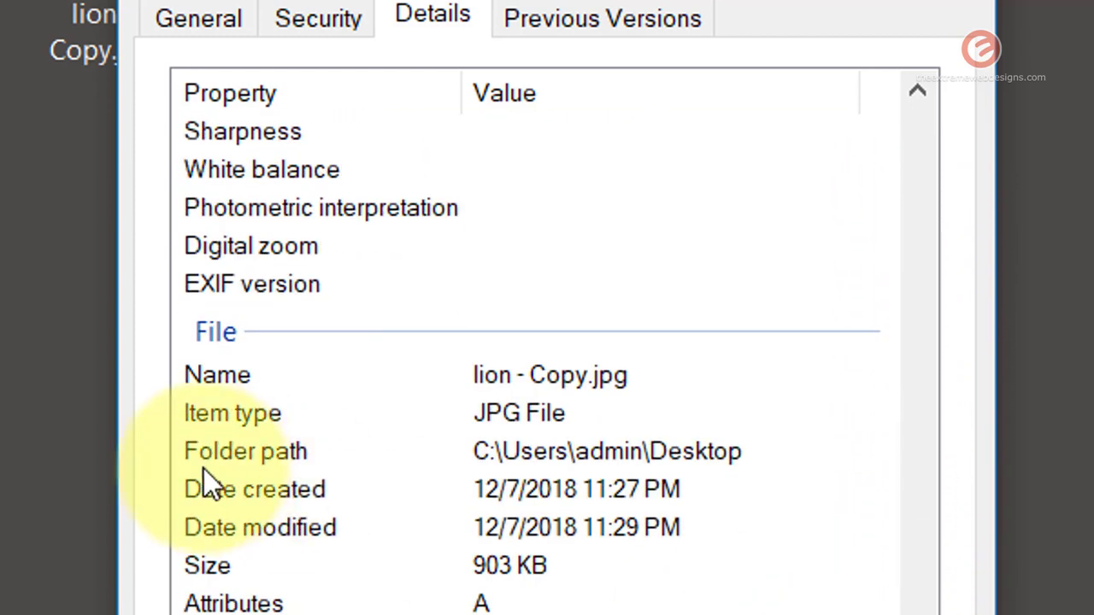
click(548, 568)
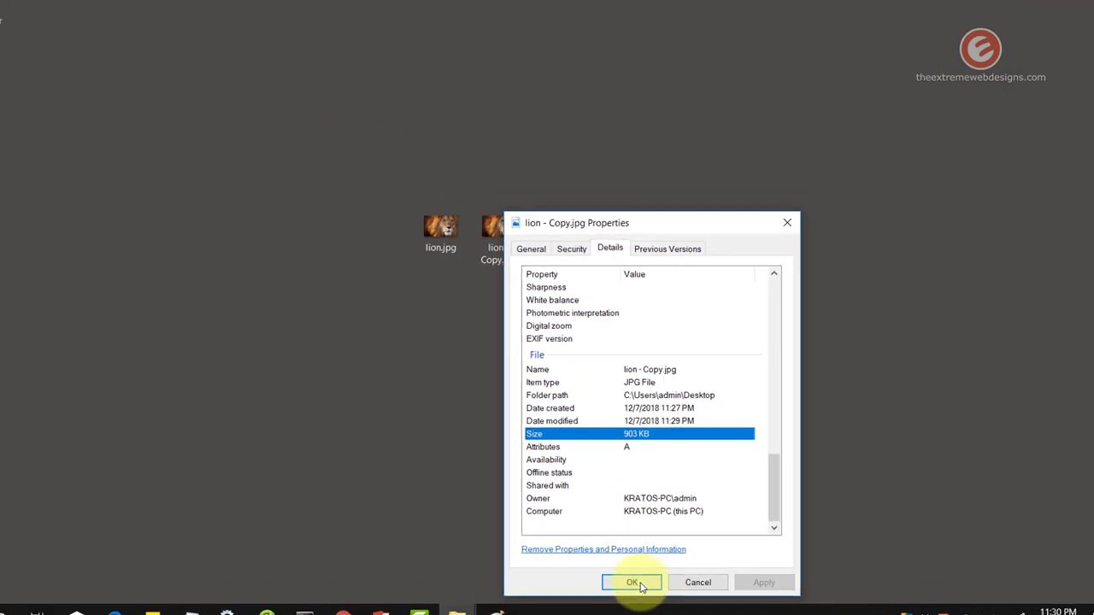
Close the properties and resize lion - Copy.jpg in Paint by pixels to height 500, giving 801 × 500.
click(636, 583)
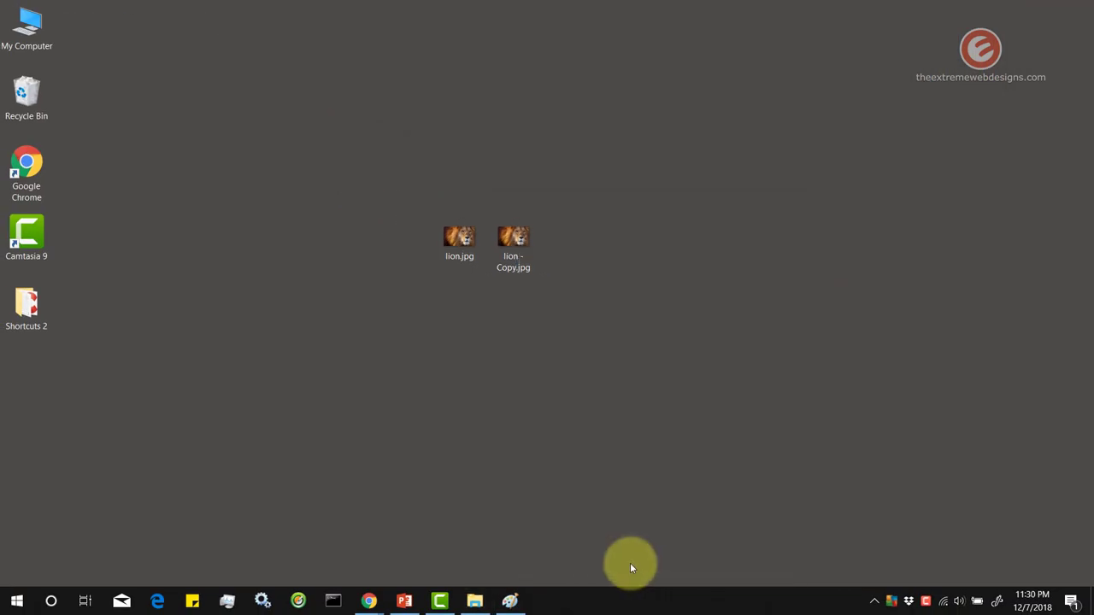
click(509, 601)
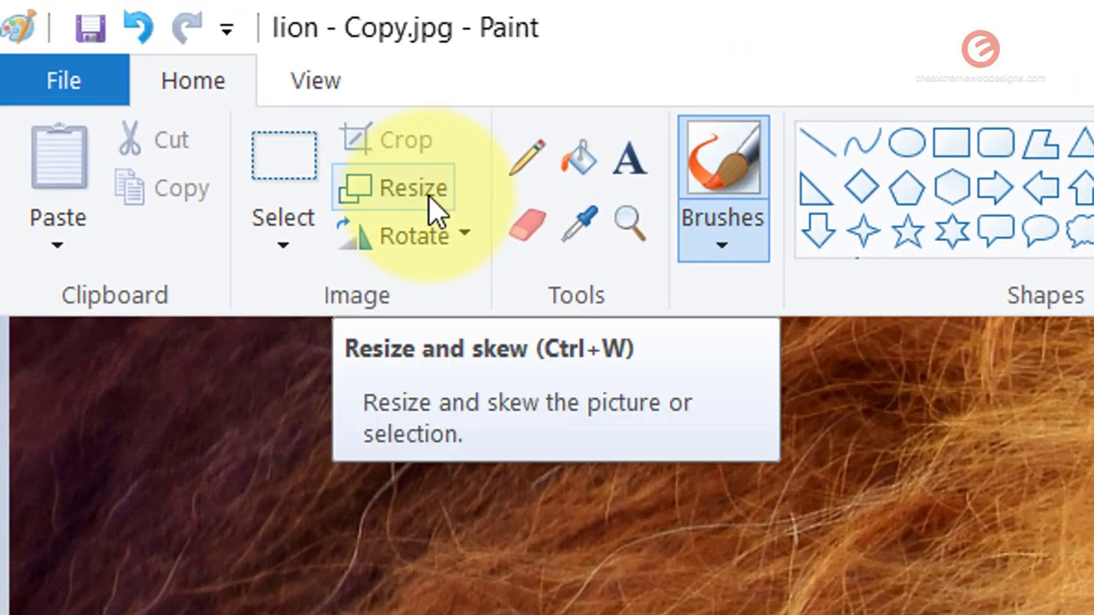
click(429, 196)
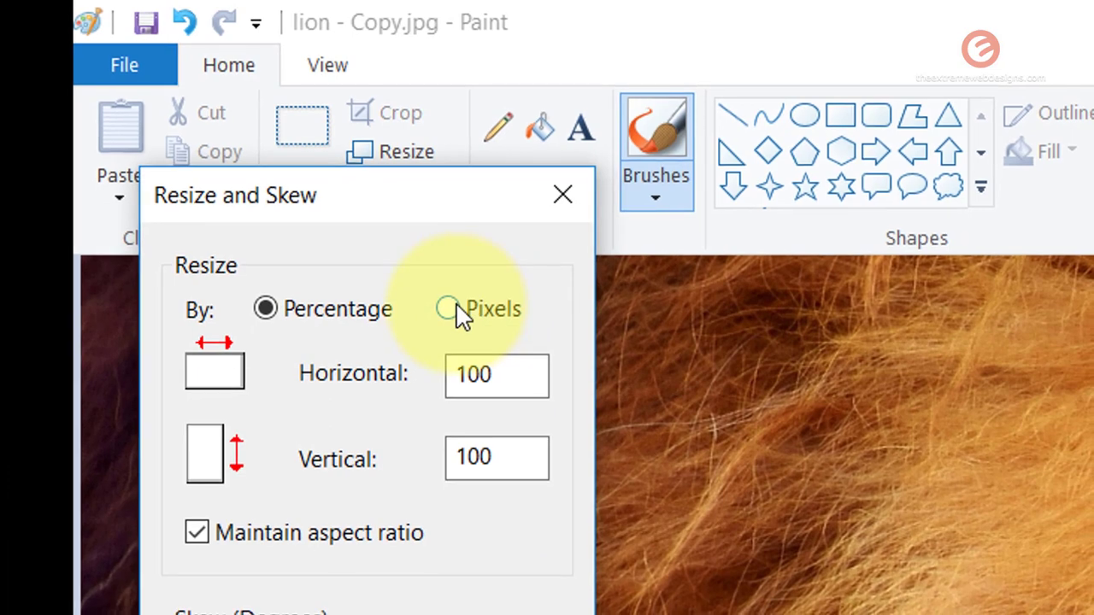
click(463, 382)
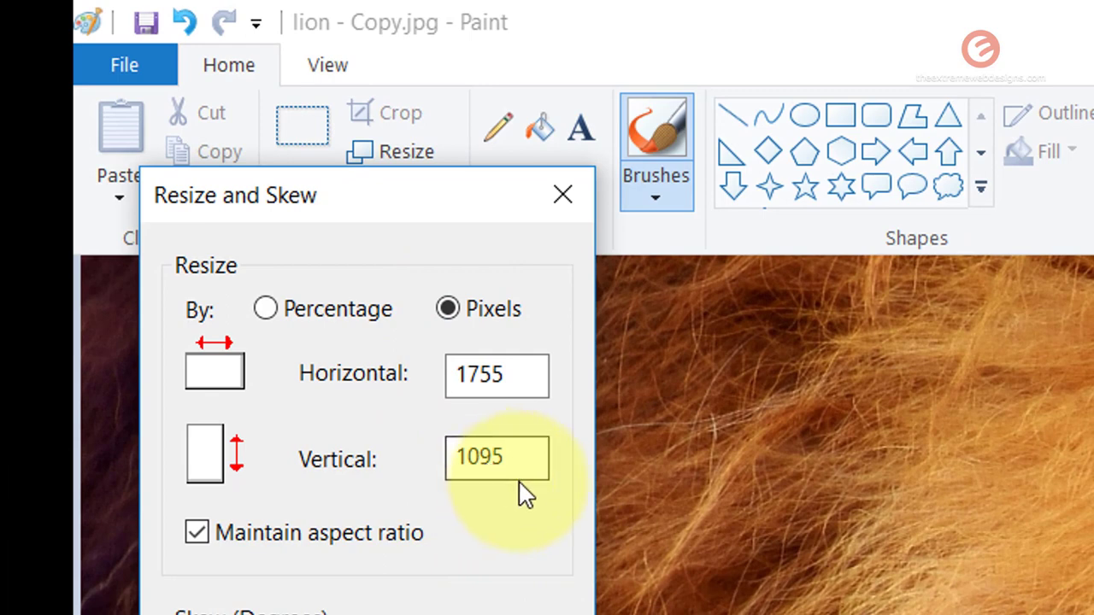
double_click(527, 468)
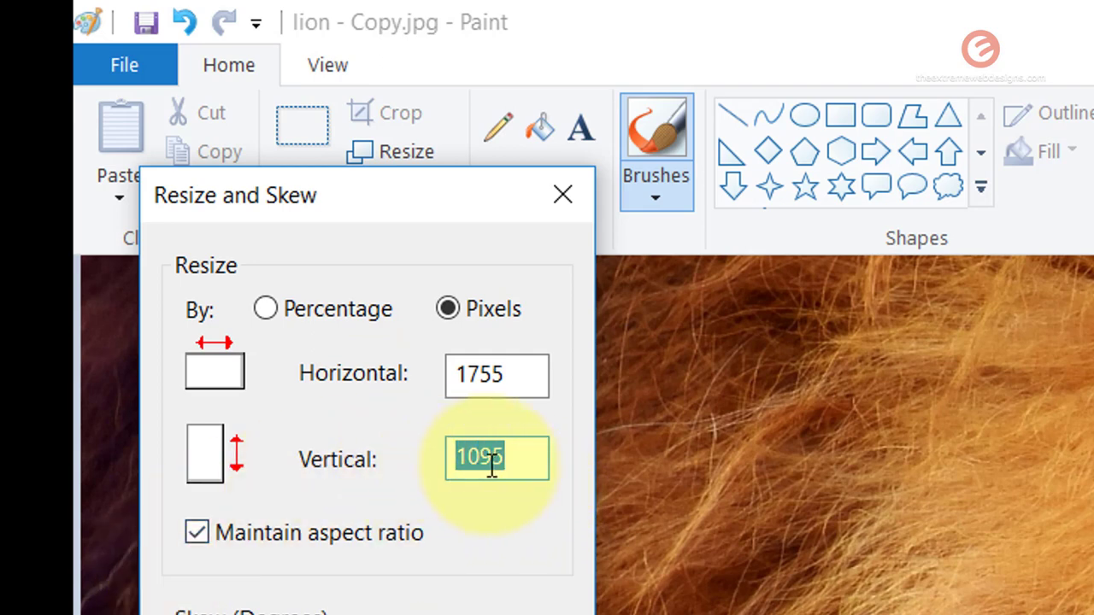
text(500)
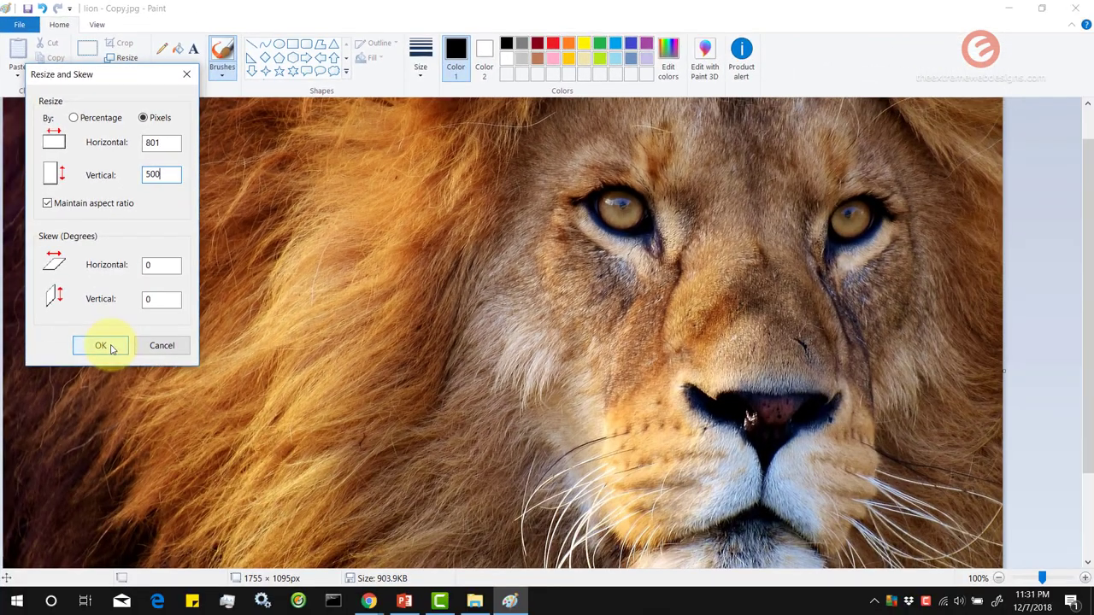
click(103, 346)
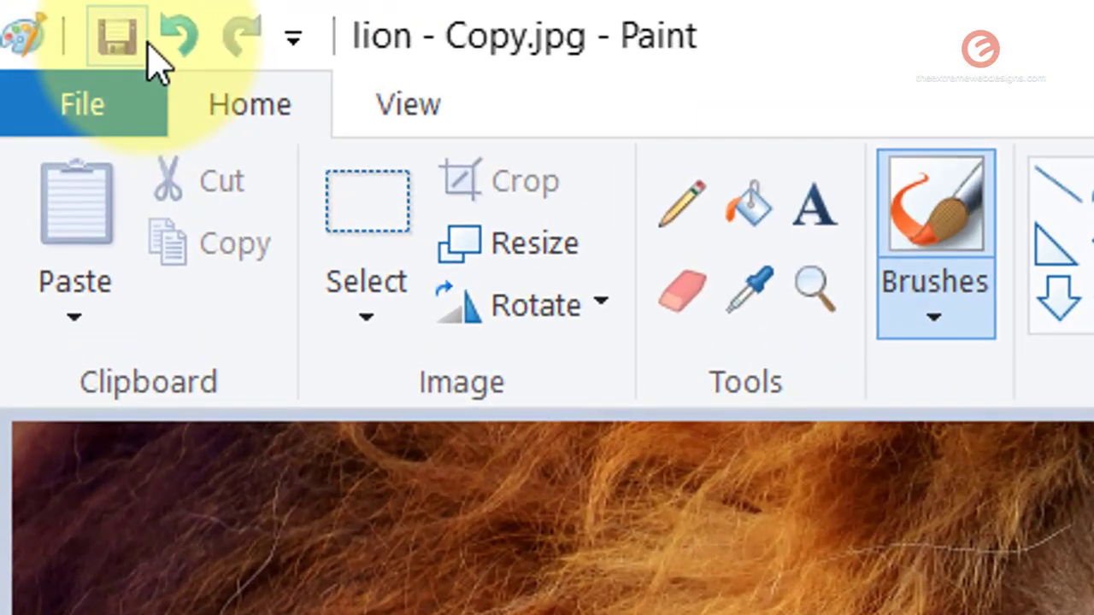
Save the 801 × 500 copy, minimise Paint, and refresh the desktop.
click(115, 36)
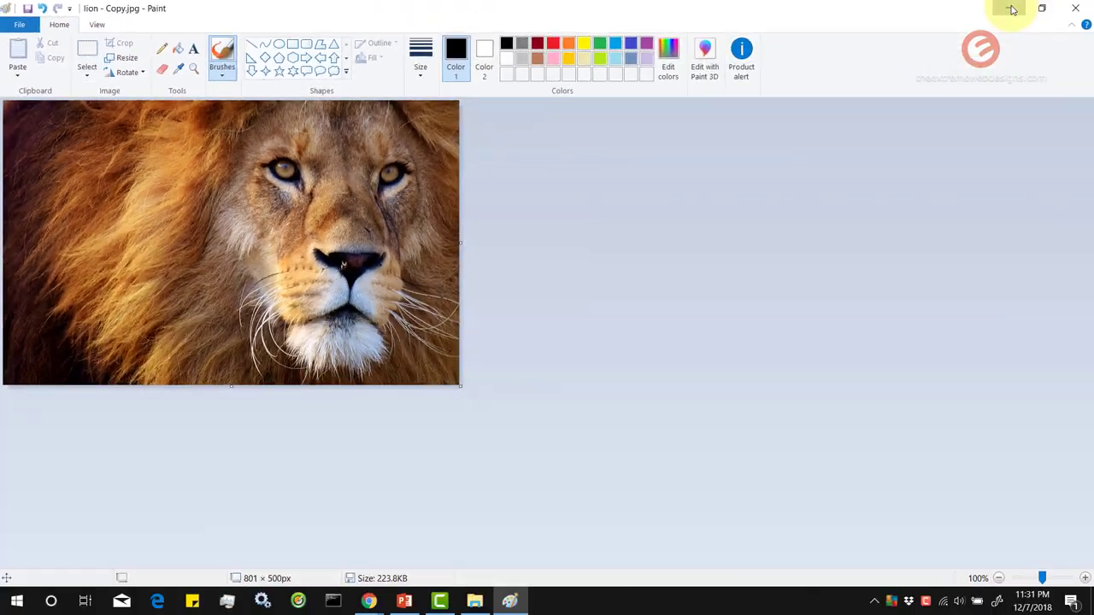
click(1003, 12)
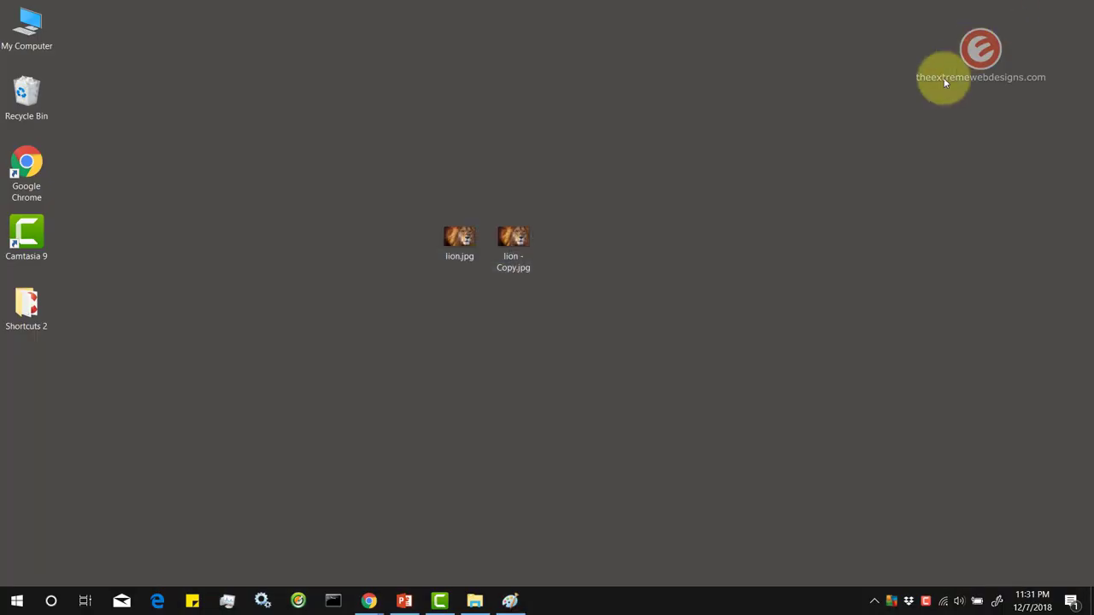
right_click(612, 196)
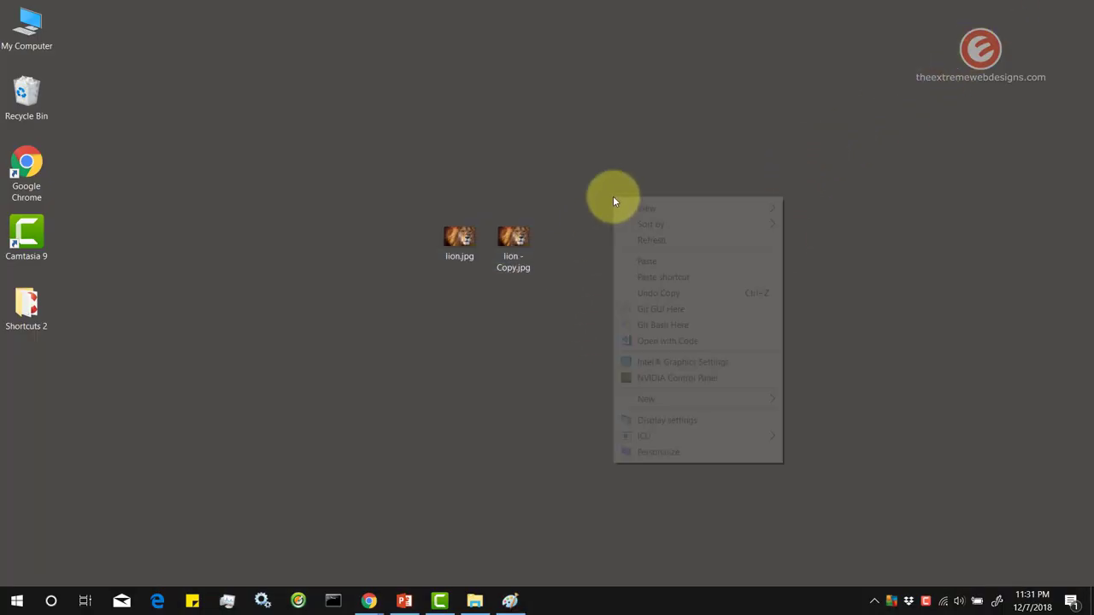
click(641, 238)
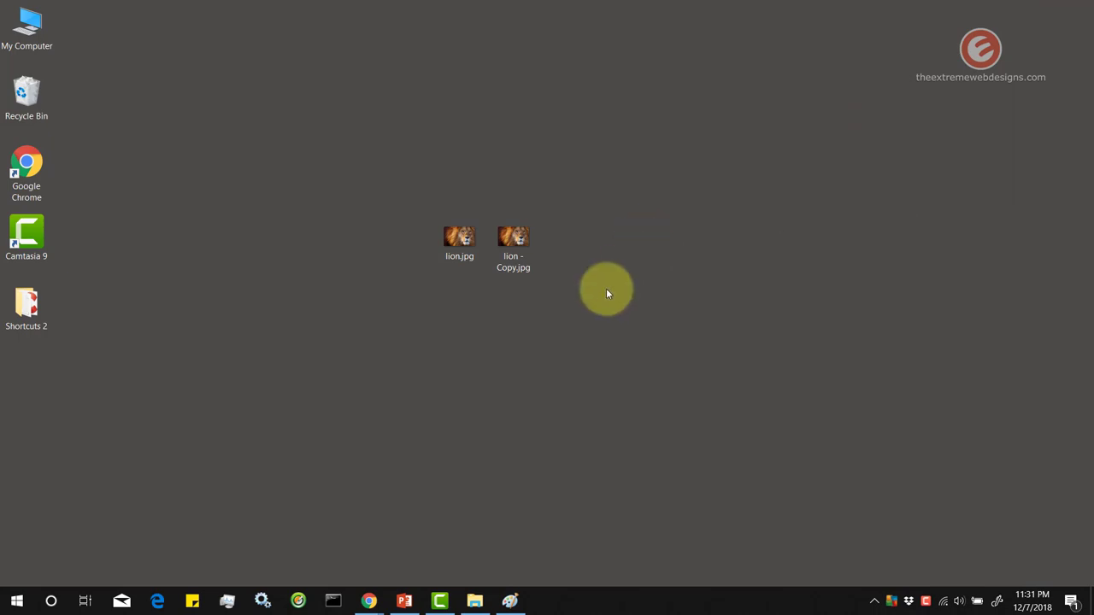
Show lion - Copy.jpg's Details properties with 801 x 500 pixels and 223 KB, then bring up lion.jpg's options.
right_click(519, 233)
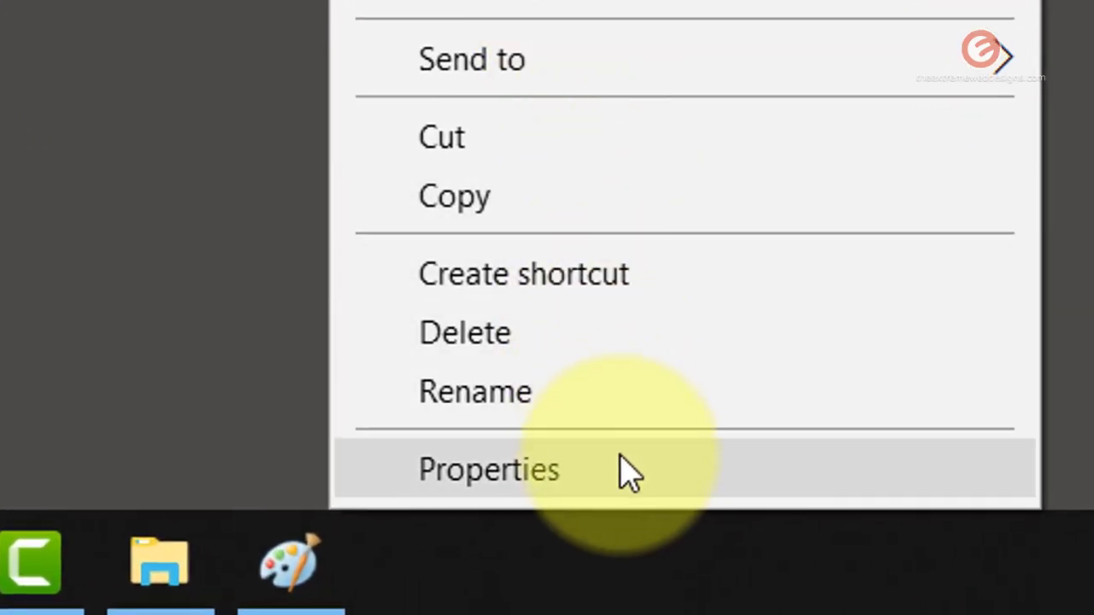
click(627, 470)
click(533, 74)
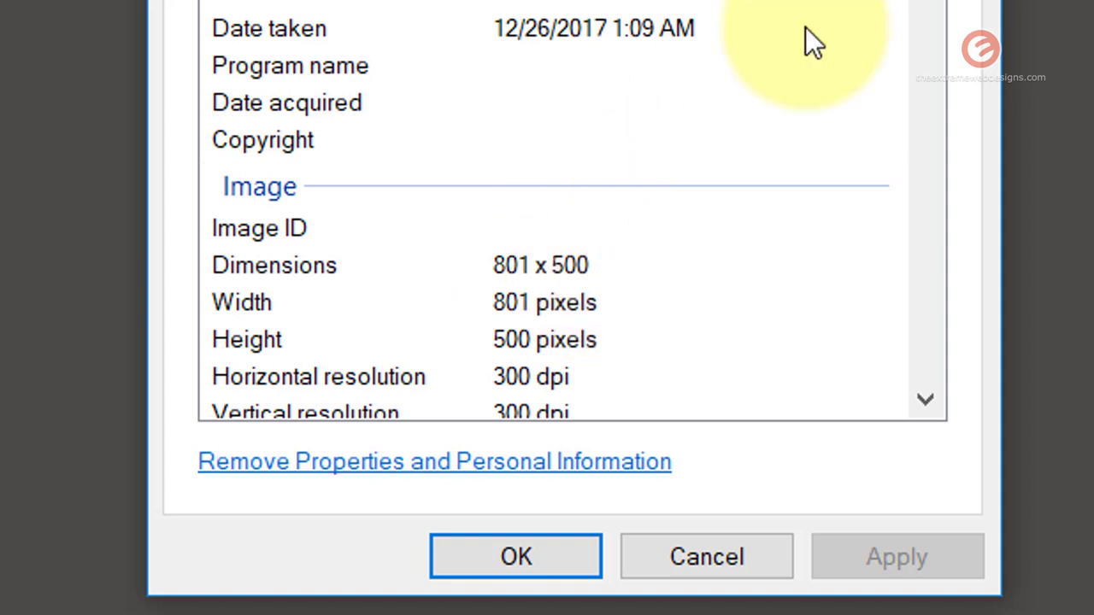
drag(927, 2, 931, 342)
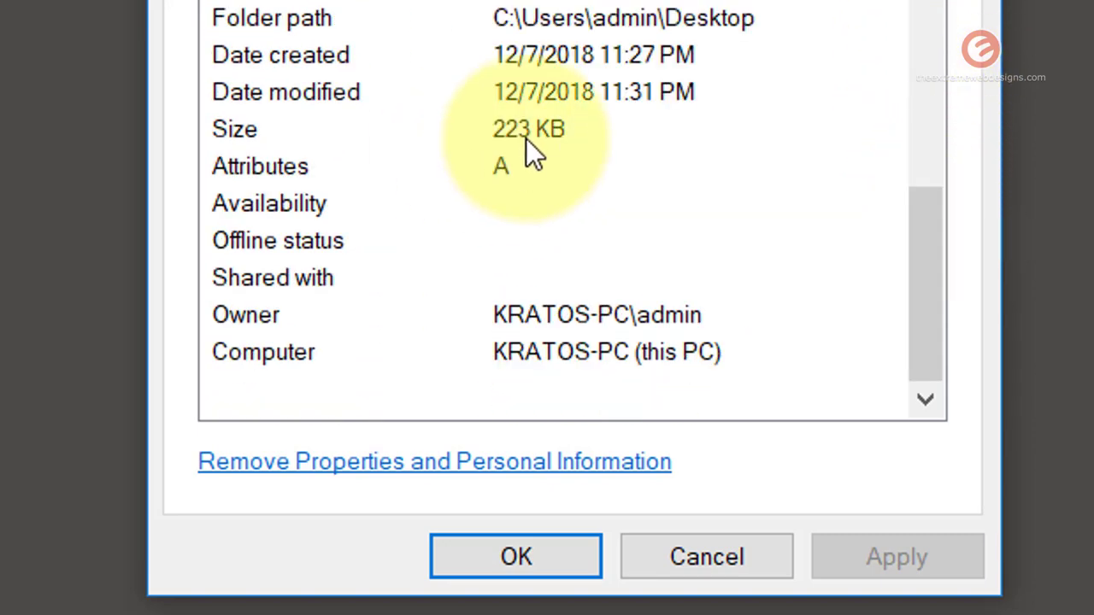
click(525, 144)
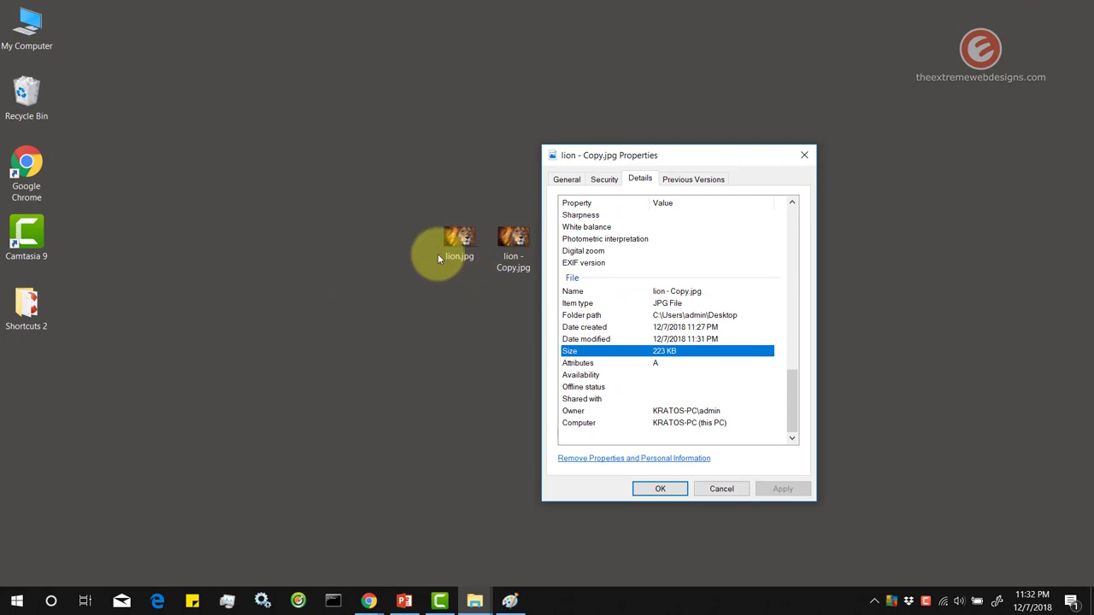
right_click(454, 247)
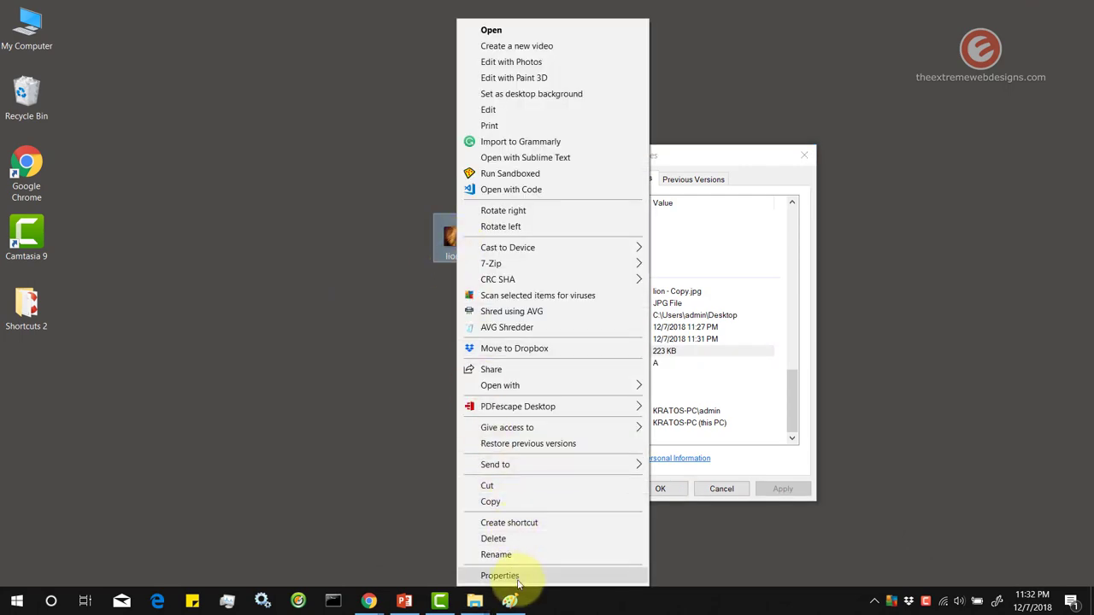
Open lion.jpg's Details properties beside the copy's, showing its 2.28 MB size.
click(517, 577)
click(564, 261)
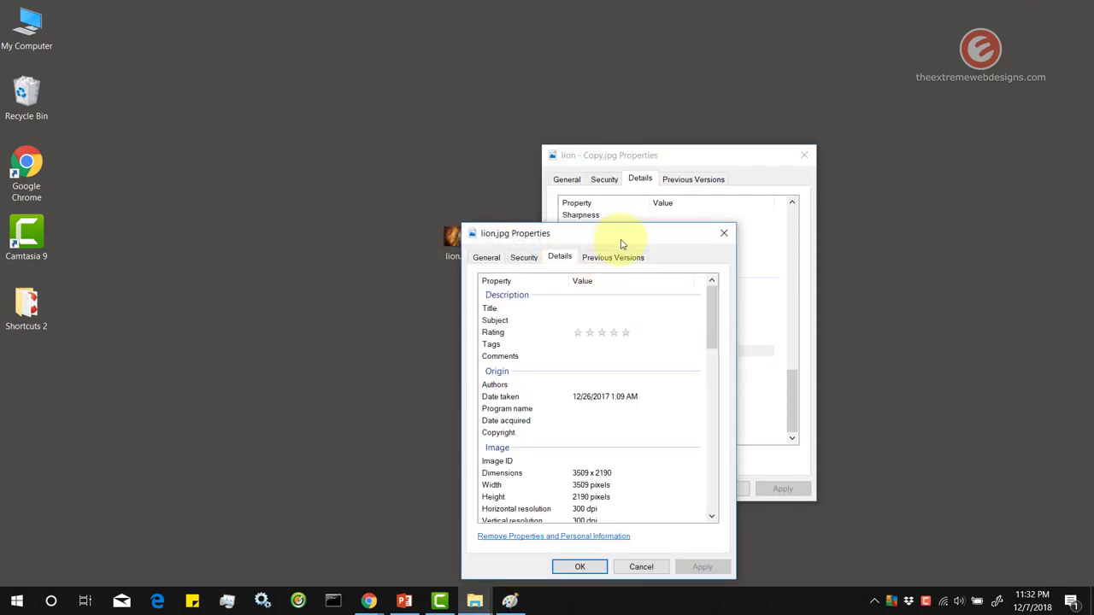
drag(621, 244, 408, 170)
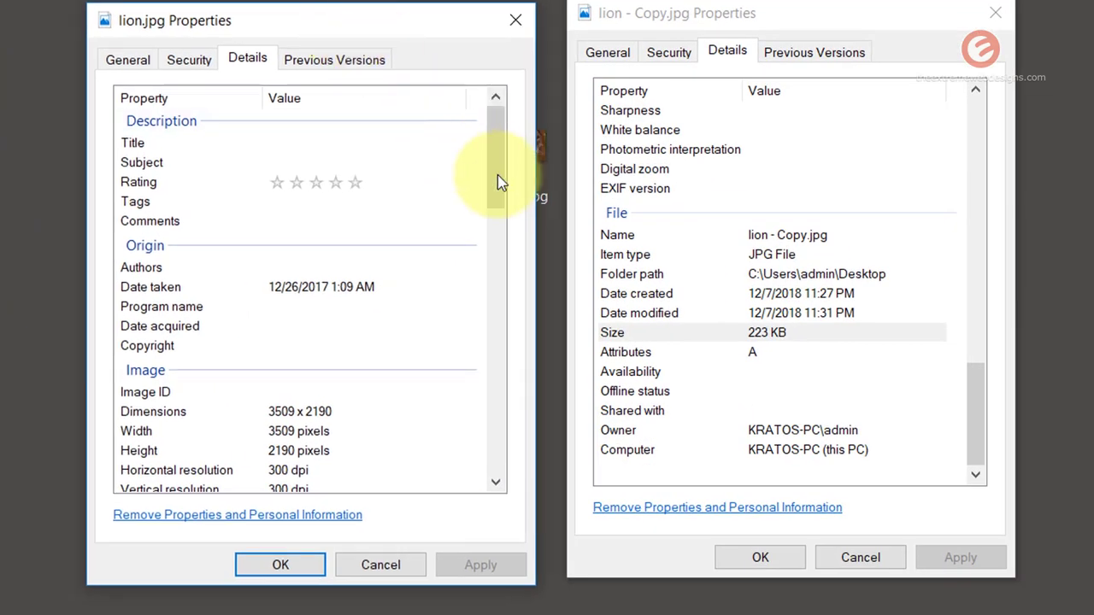
drag(498, 177, 493, 466)
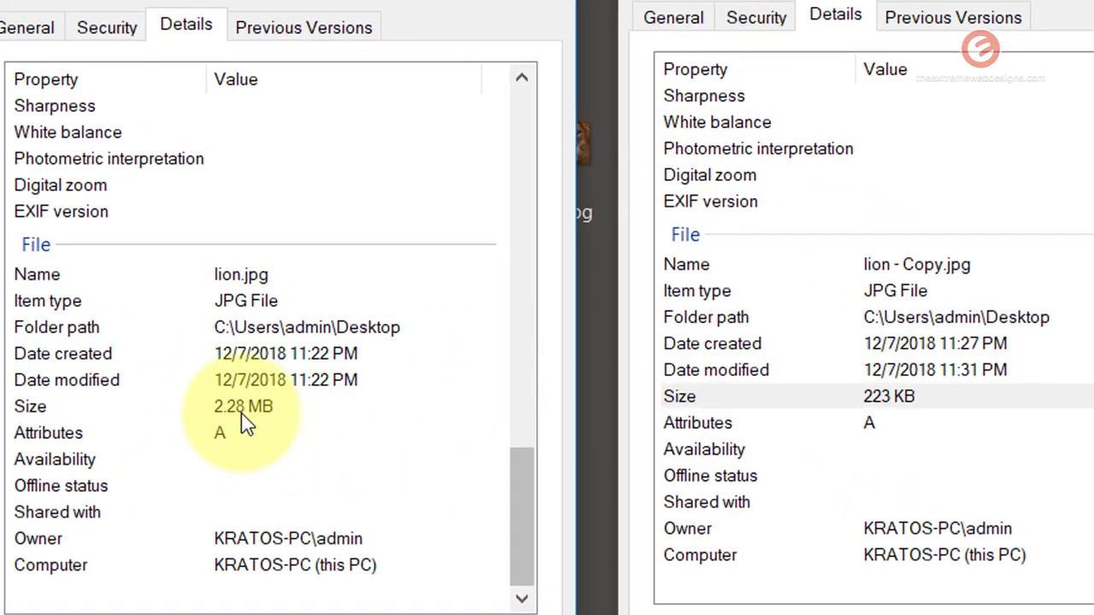
click(241, 415)
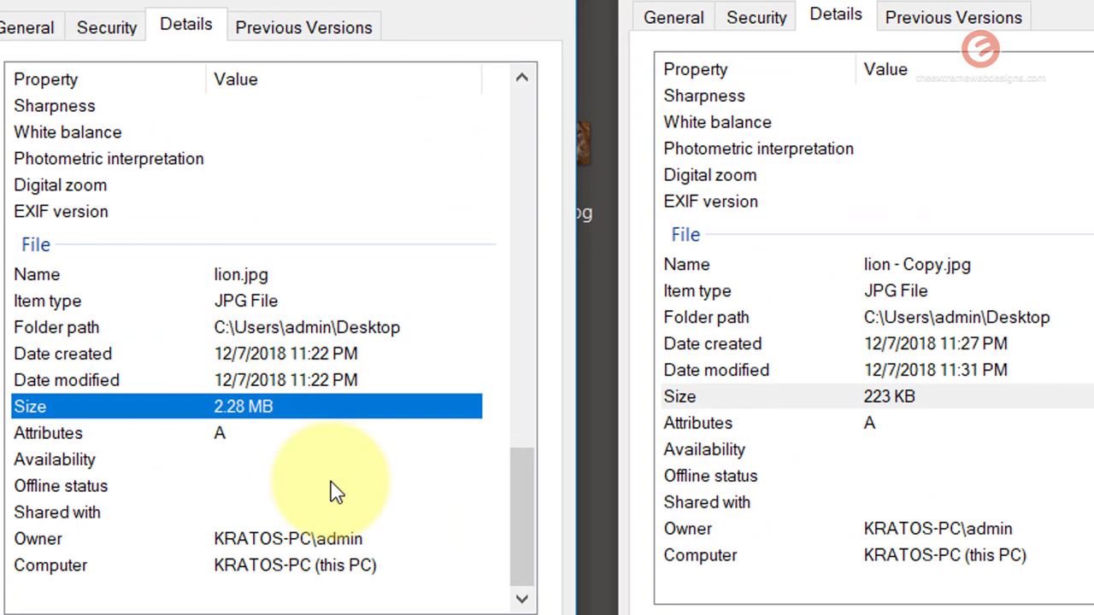
drag(401, 2, 427, 0)
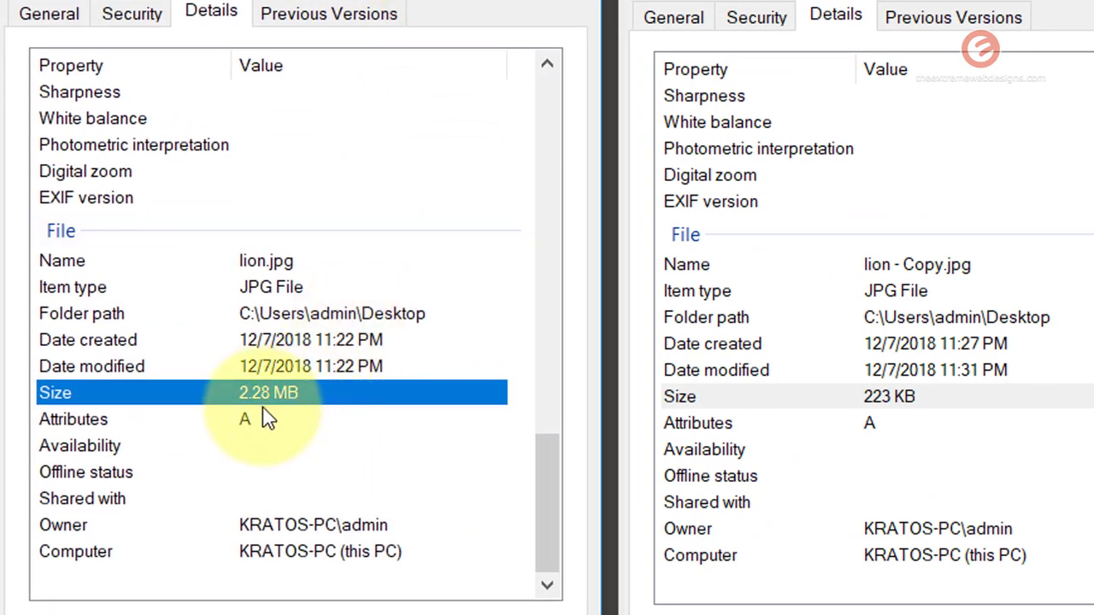
Compare 223 KB vs 2.28 MB and 801 x 500 vs 3509 x 2190, then return to Paint.
click(914, 397)
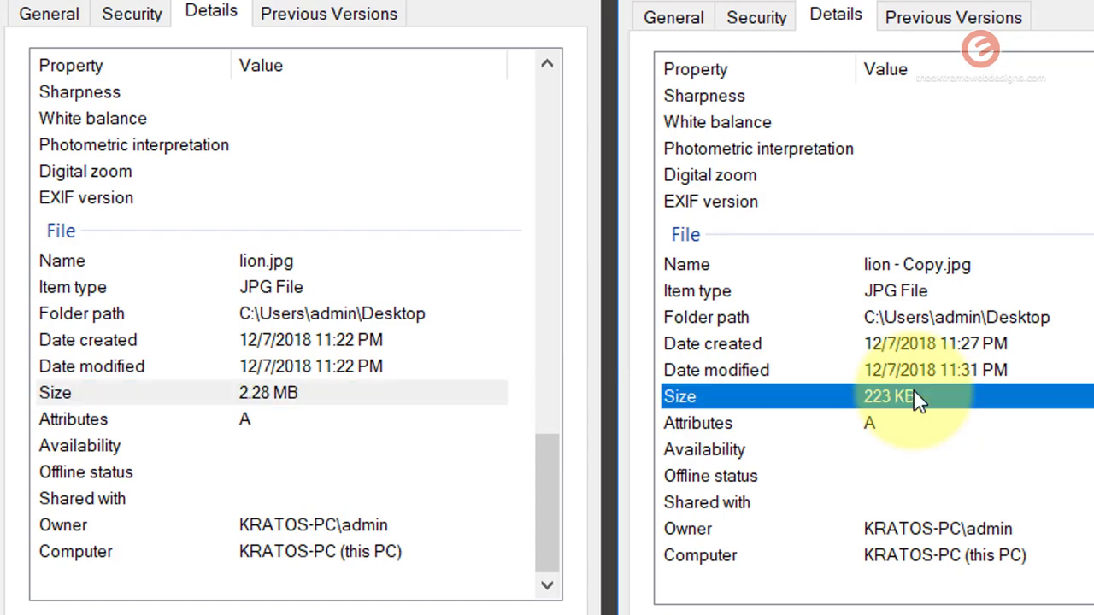
drag(556, 513, 554, 238)
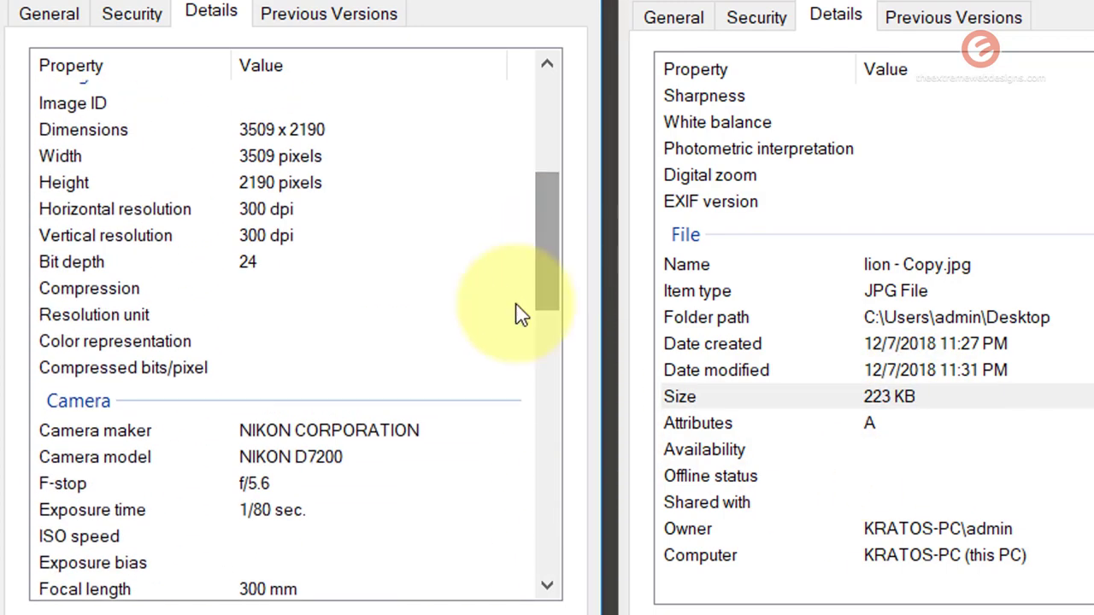
click(278, 137)
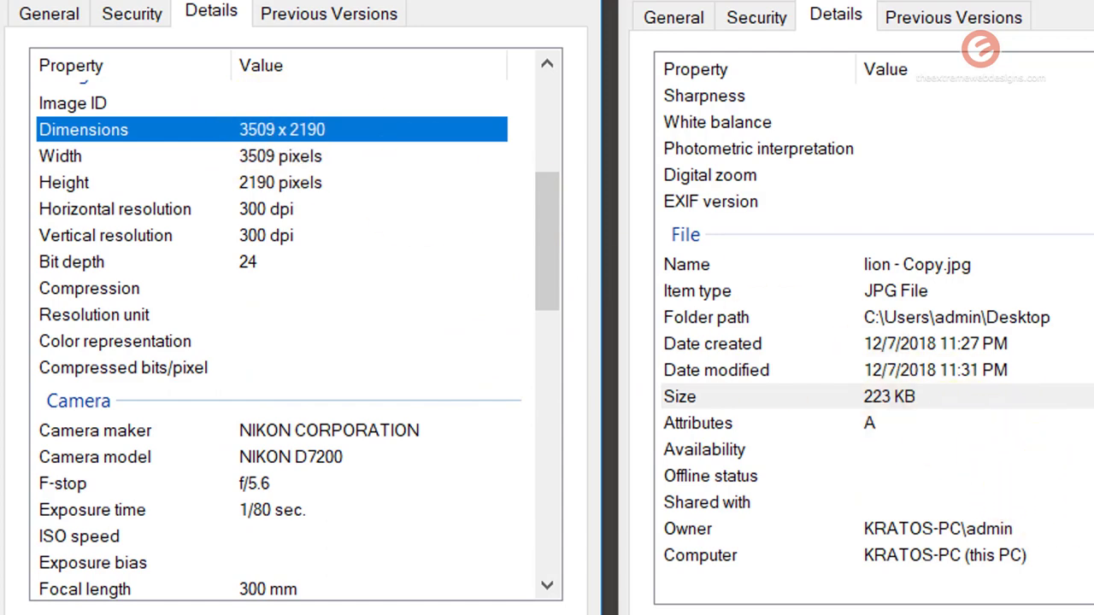
drag(1092, 308, 1092, 210)
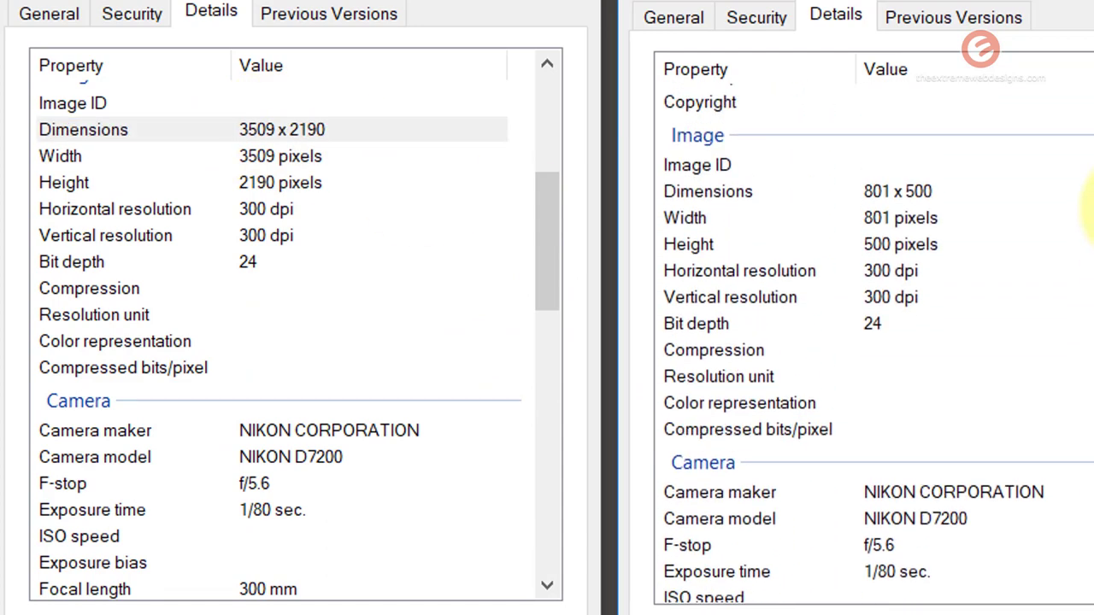
scroll(1068, 213, up, 1)
click(917, 285)
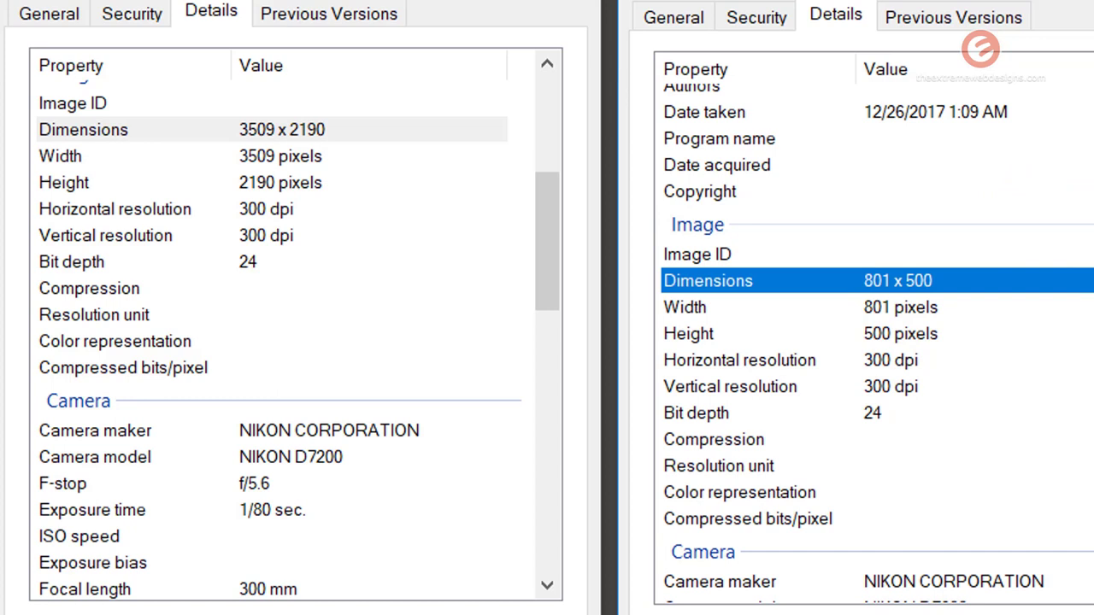
scroll(983, 342, down, 2)
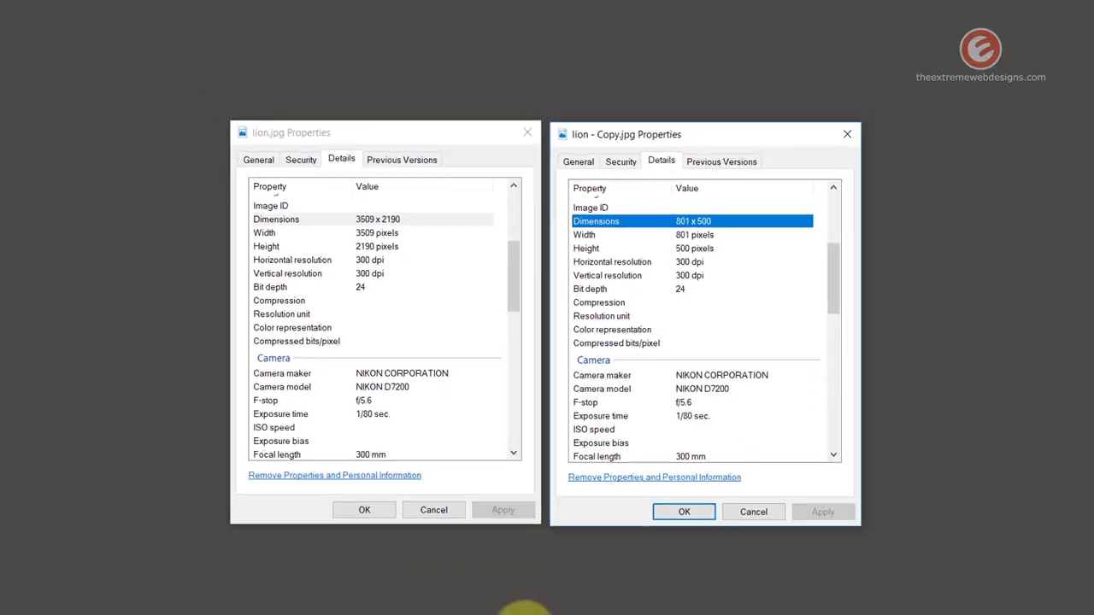
click(509, 601)
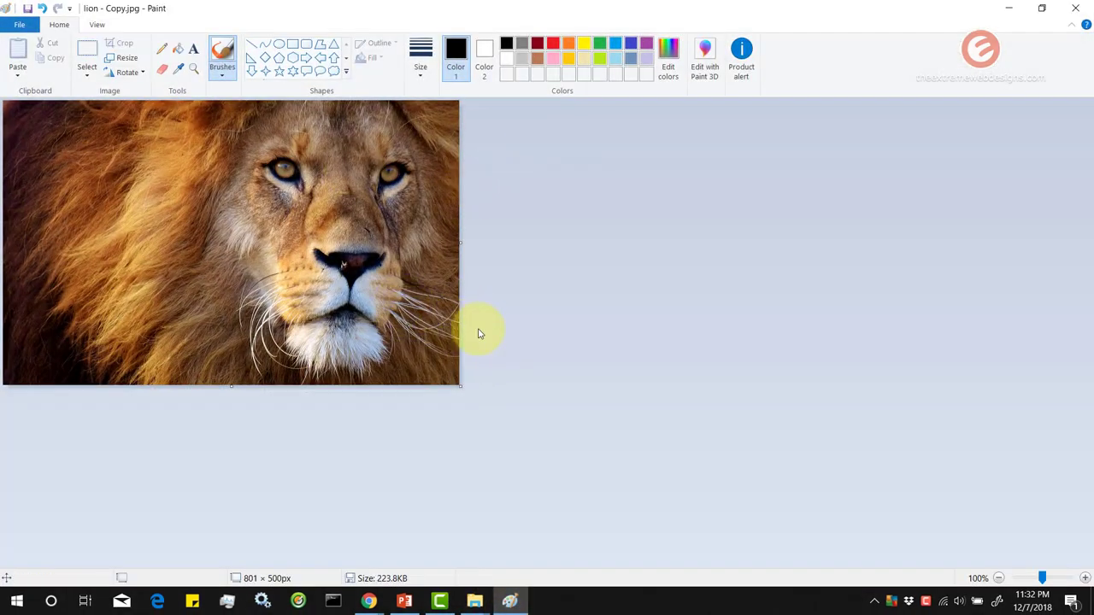
key(ctrl+a)
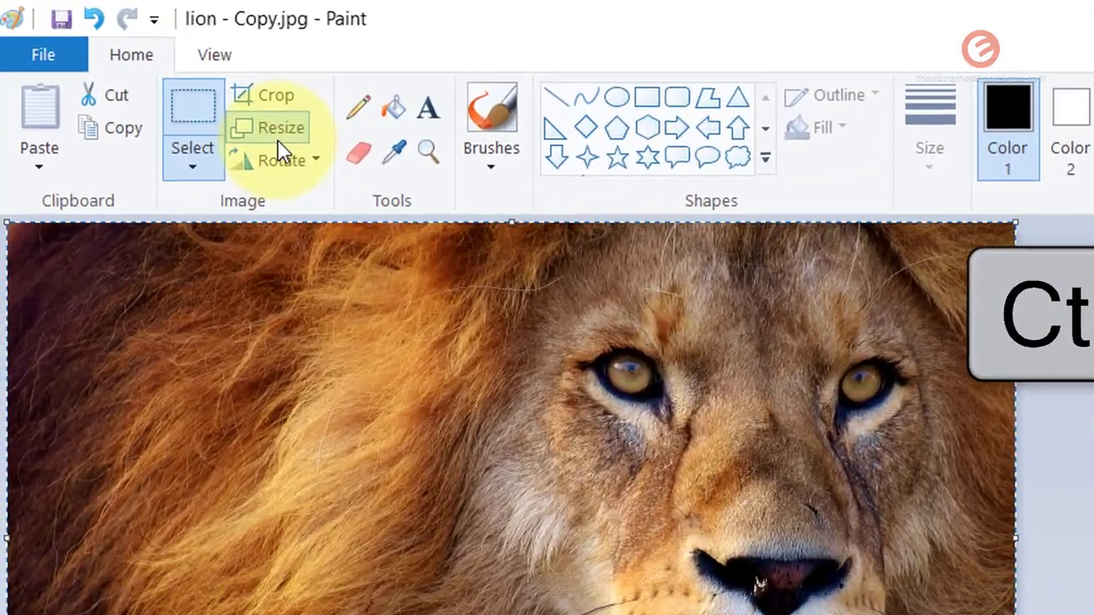
click(126, 59)
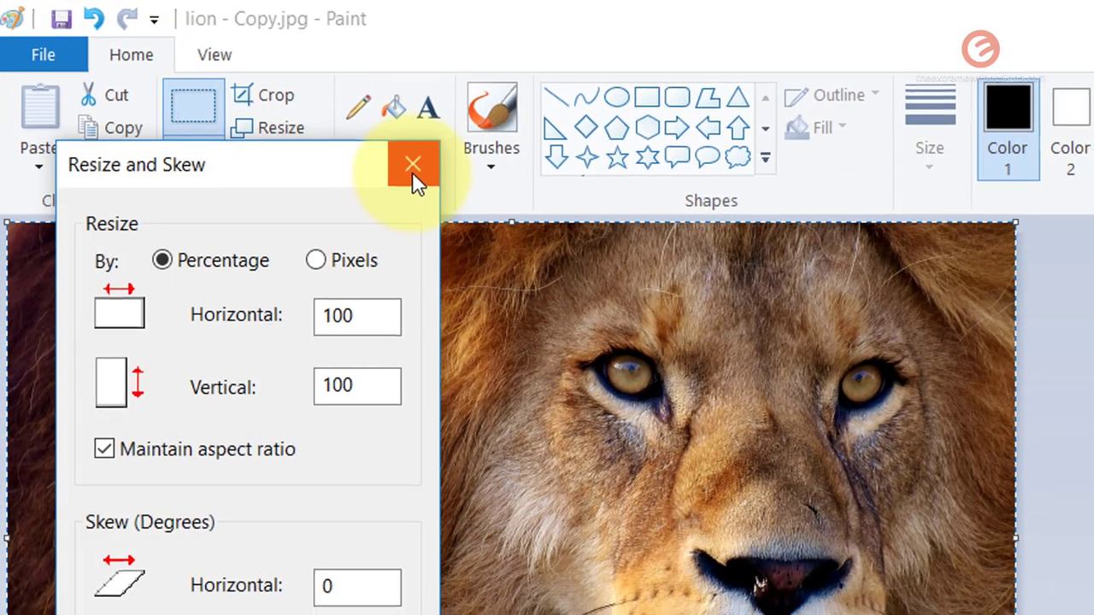
click(417, 166)
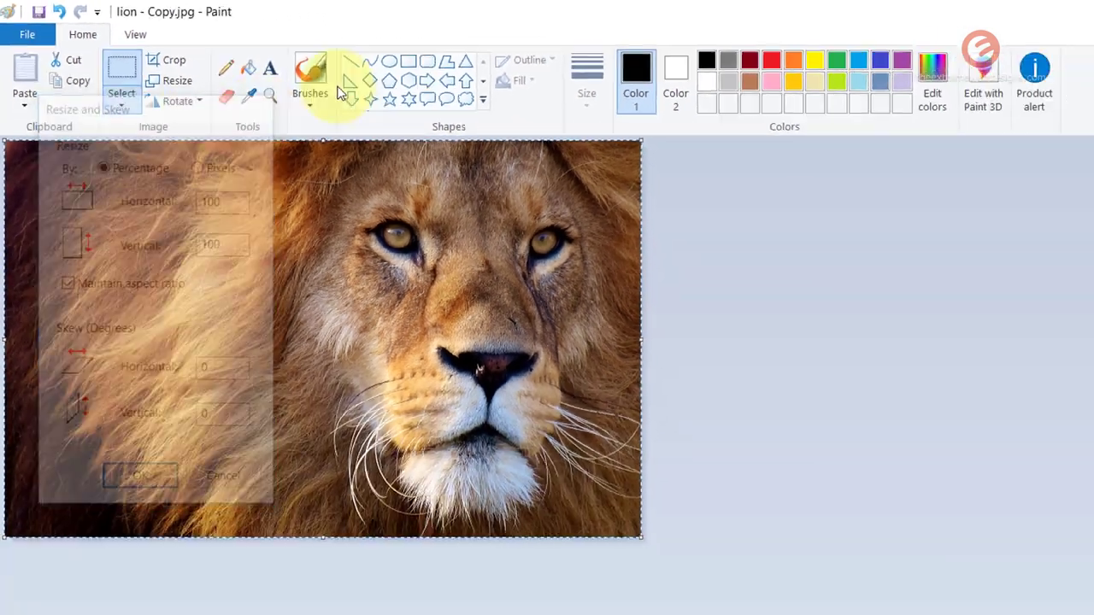